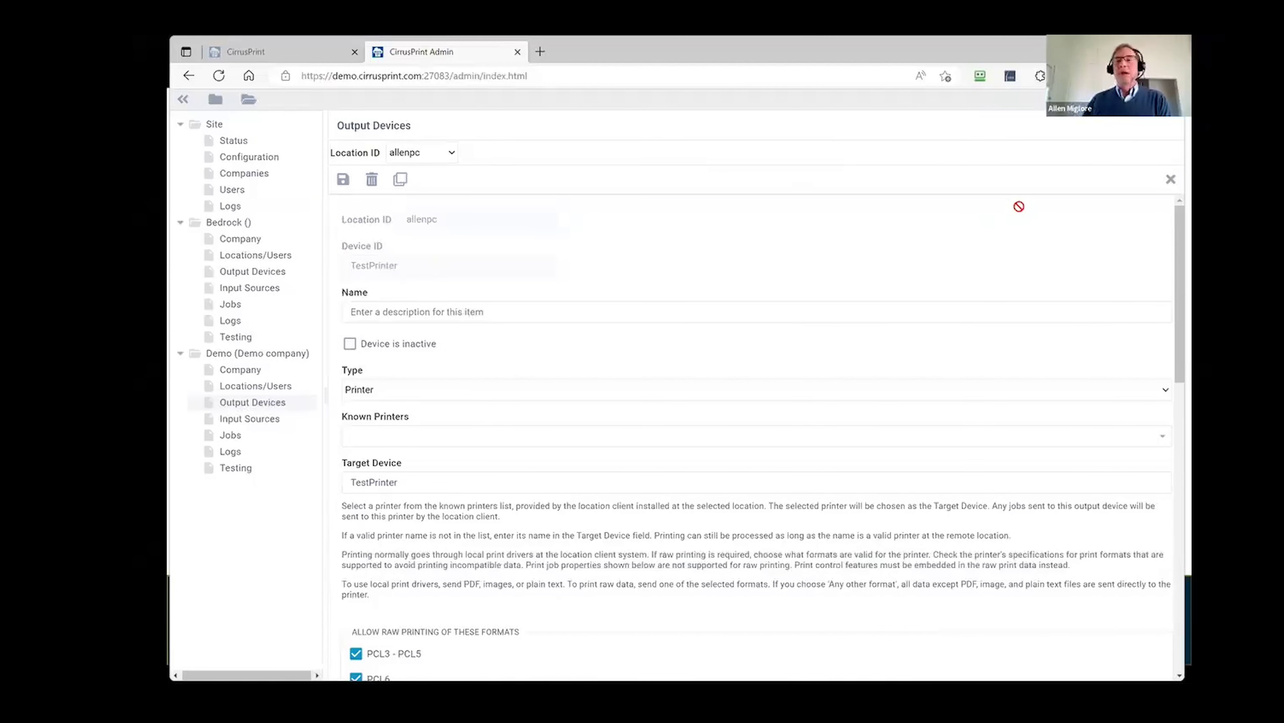
- Review the UFToTestPrinter output device's settings and open the TestPrinter input source of the Demo company
click(1169, 180)
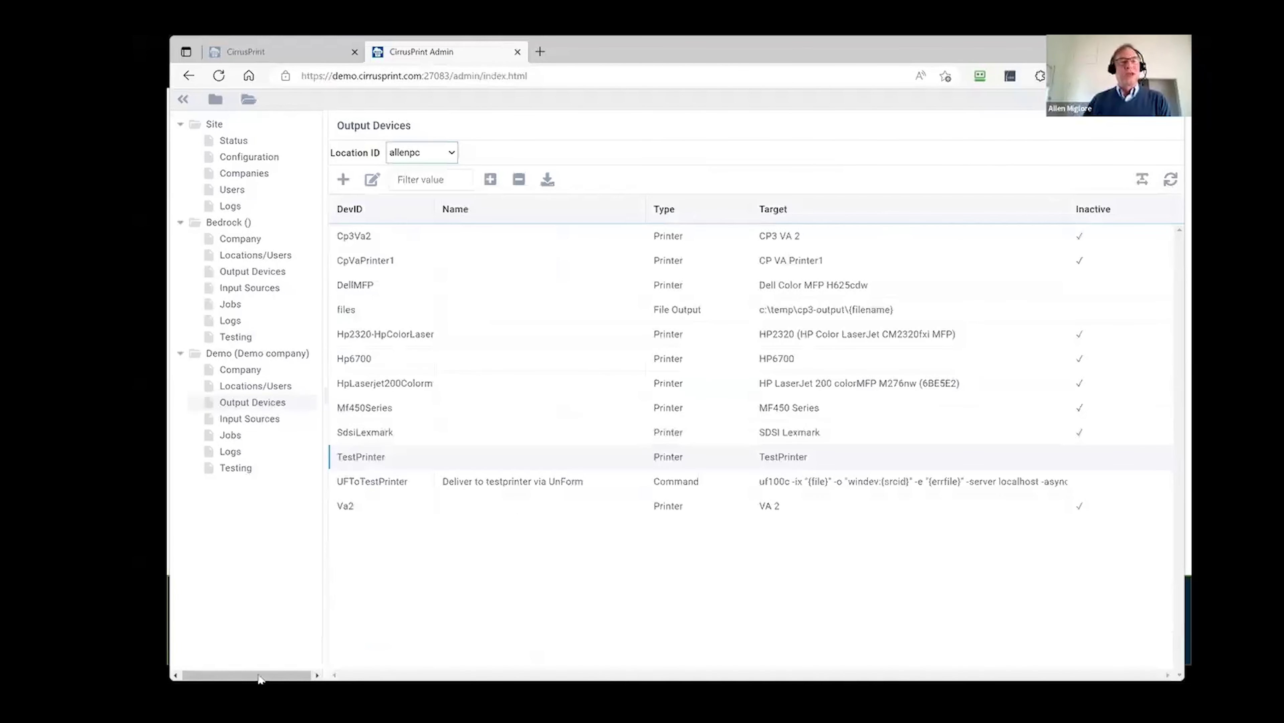
double_click(367, 481)
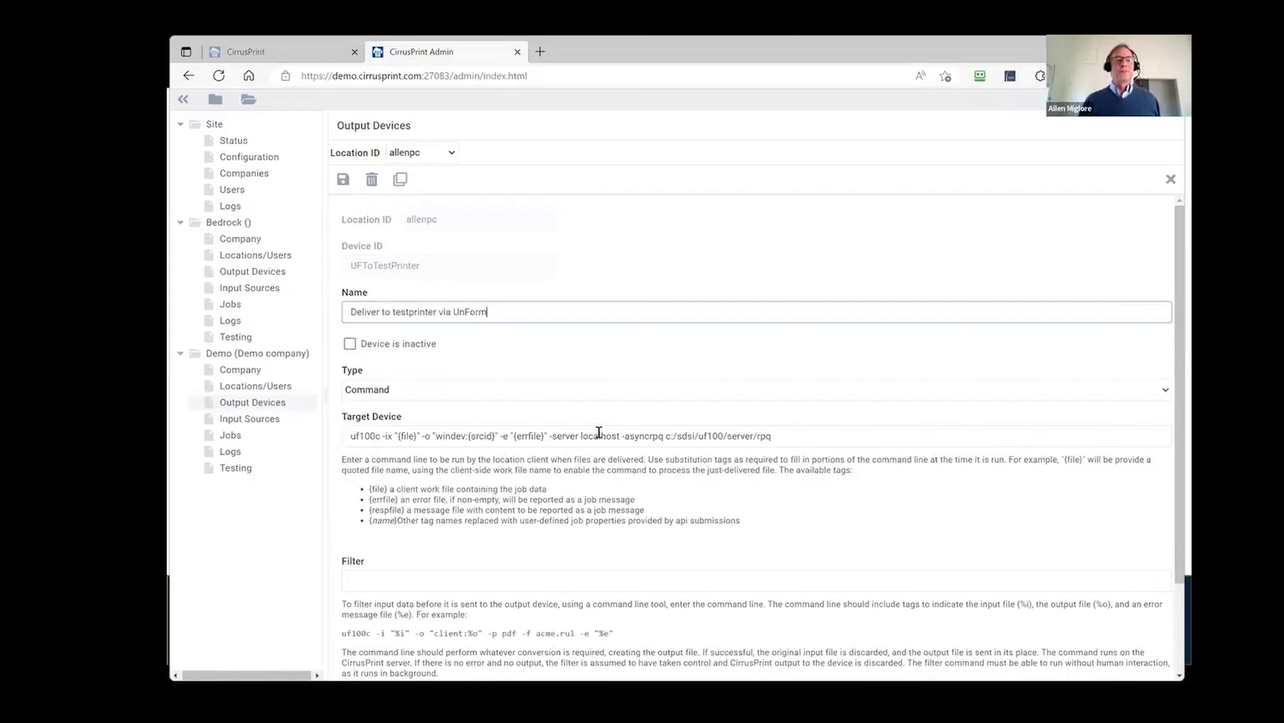
click(253, 422)
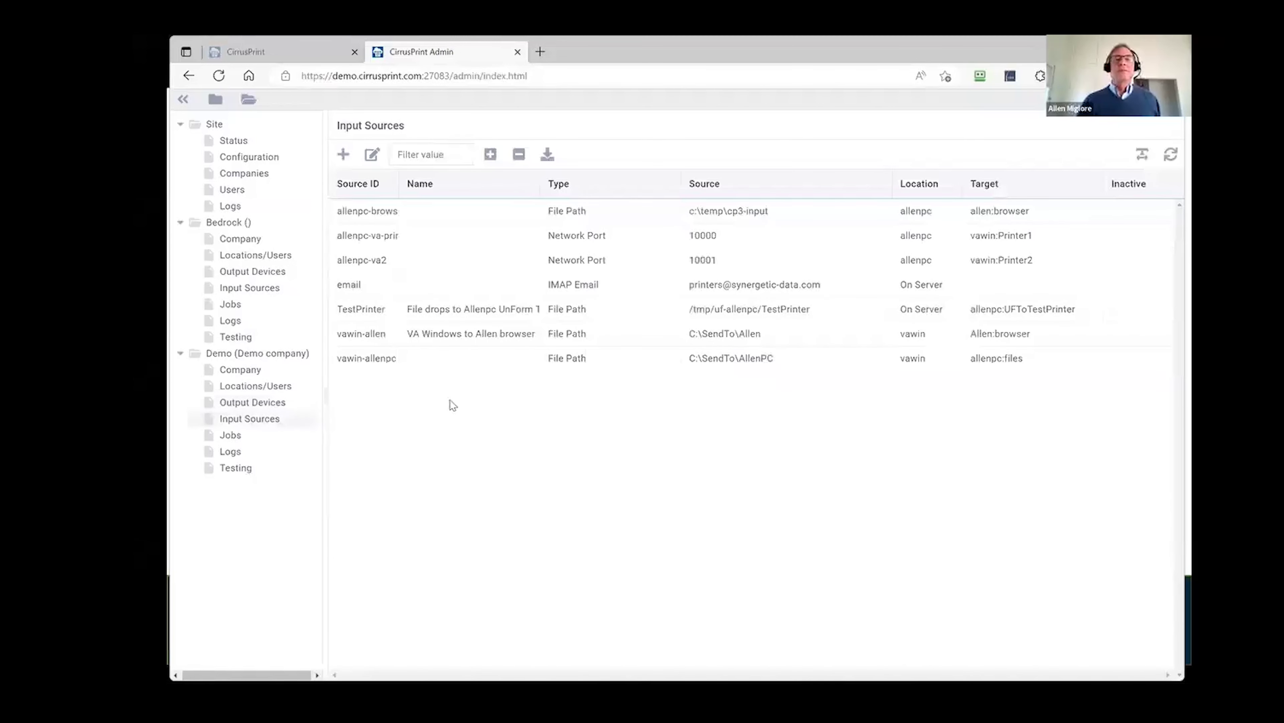
double_click(378, 310)
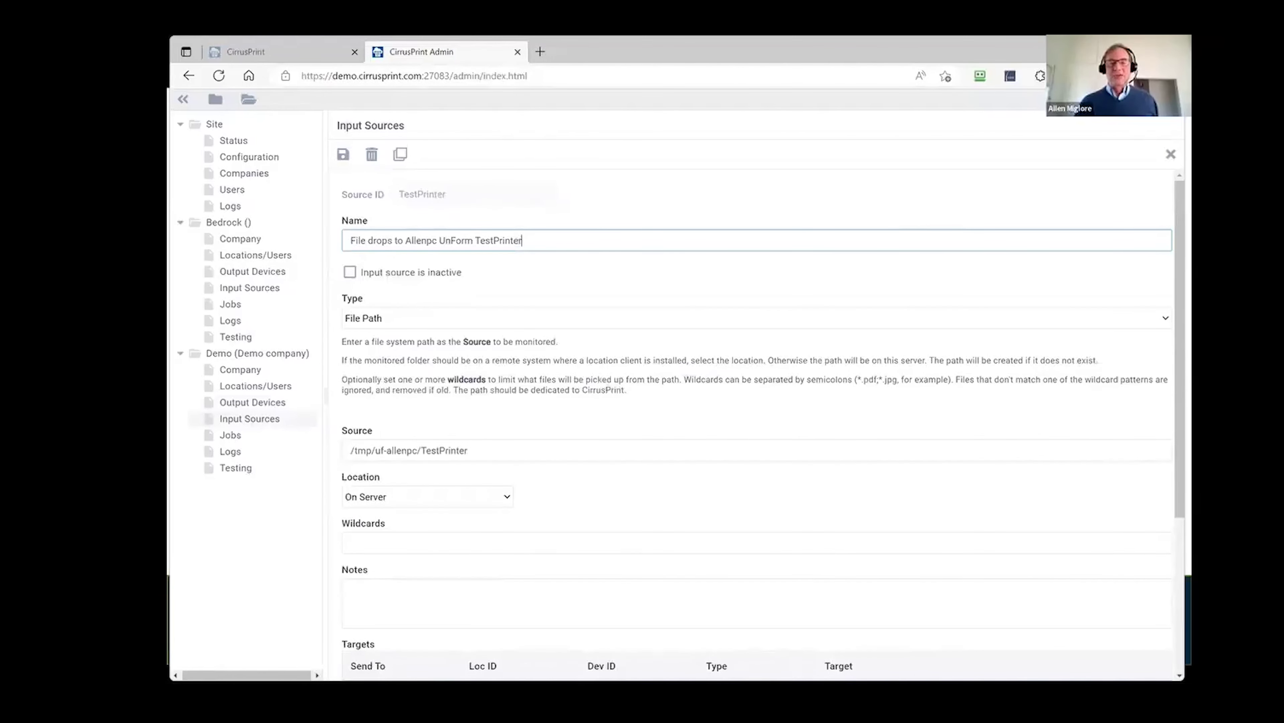
- Switch to File Explorer to view the rpq folder under SDSI > uf100 > server
key(alt+Tab)
drag(253, 141, 252, 221)
click(842, 298)
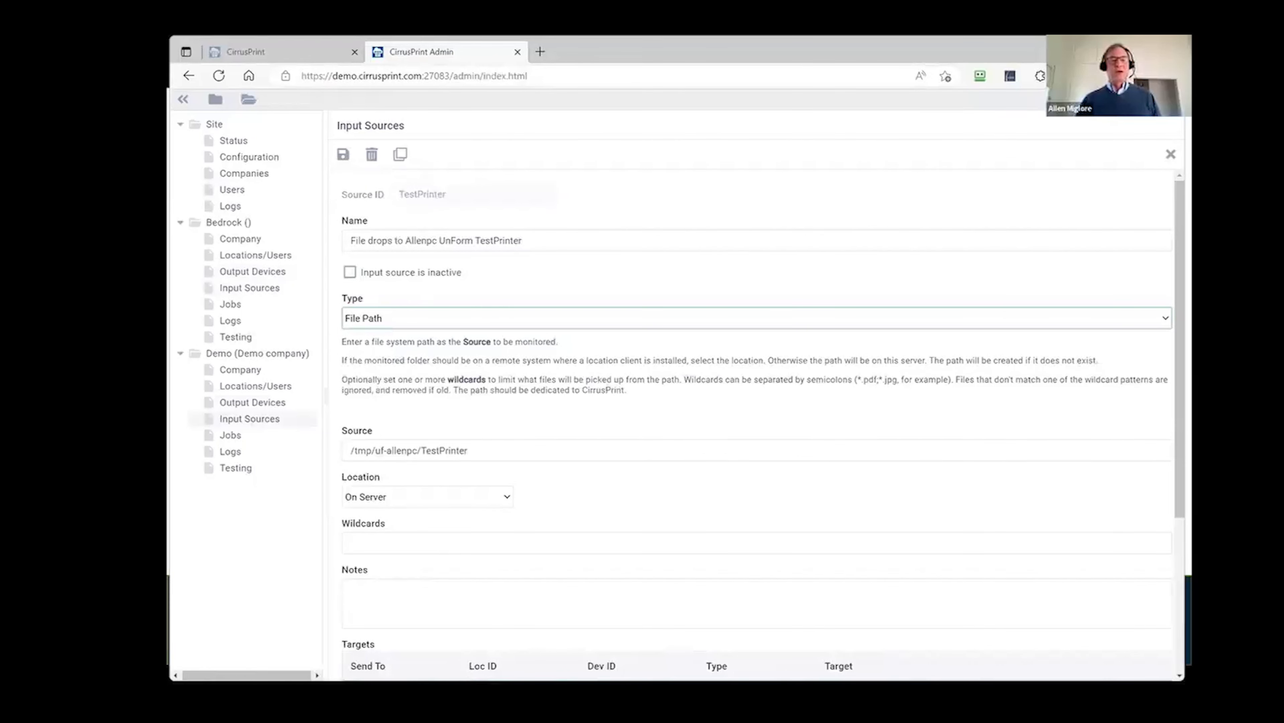
key(alt+Tab)
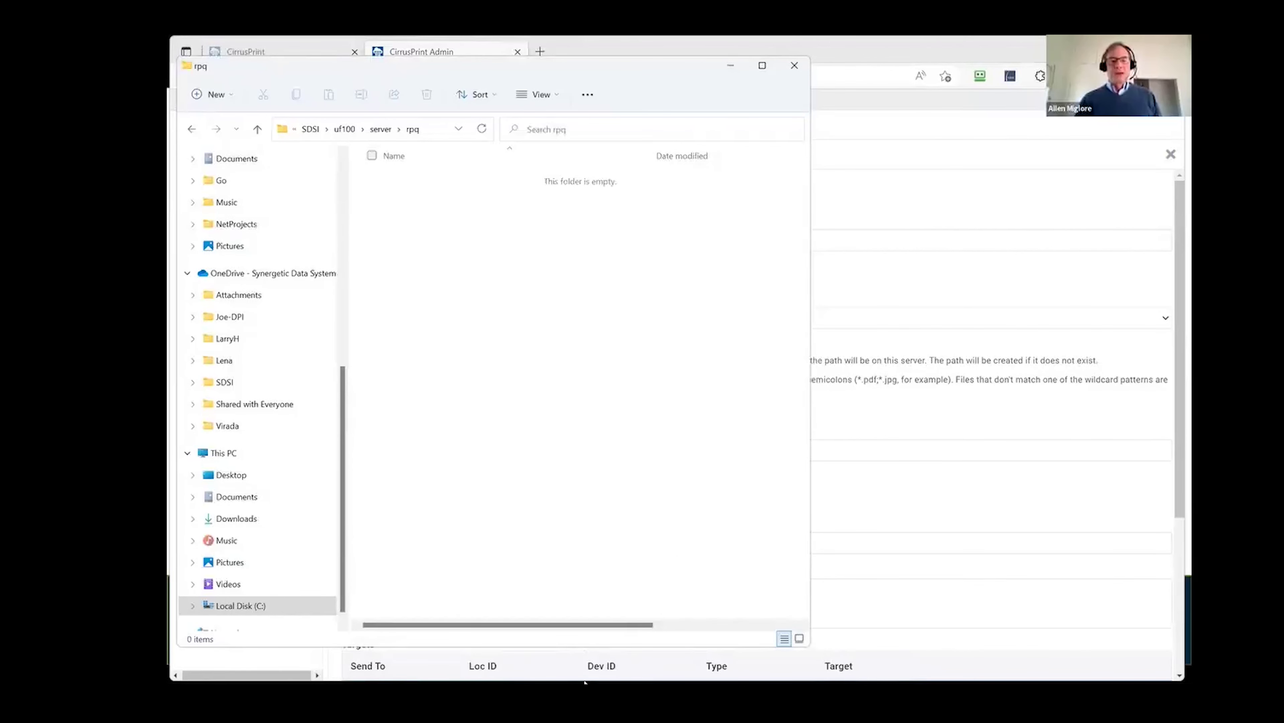
mouse_move(585, 681)
- Switch to the devwin remote terminal session and print the server's hostname and the current working directory
click(626, 656)
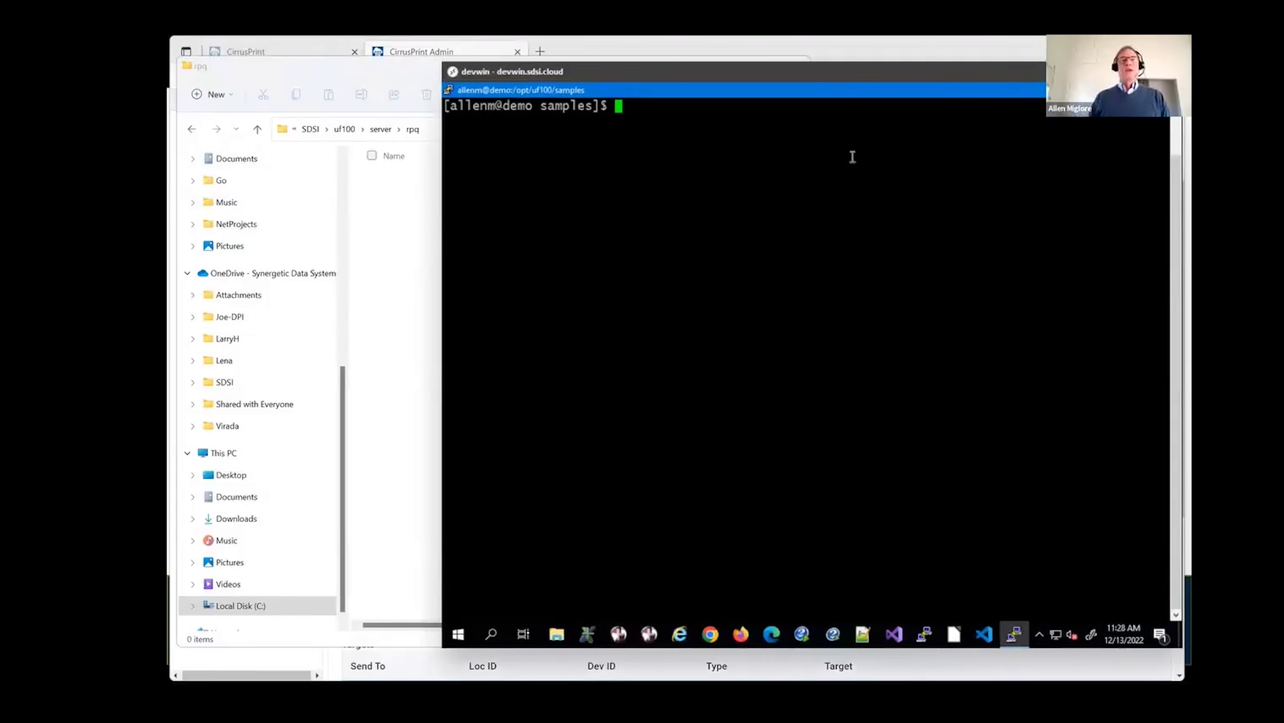
key(Return)
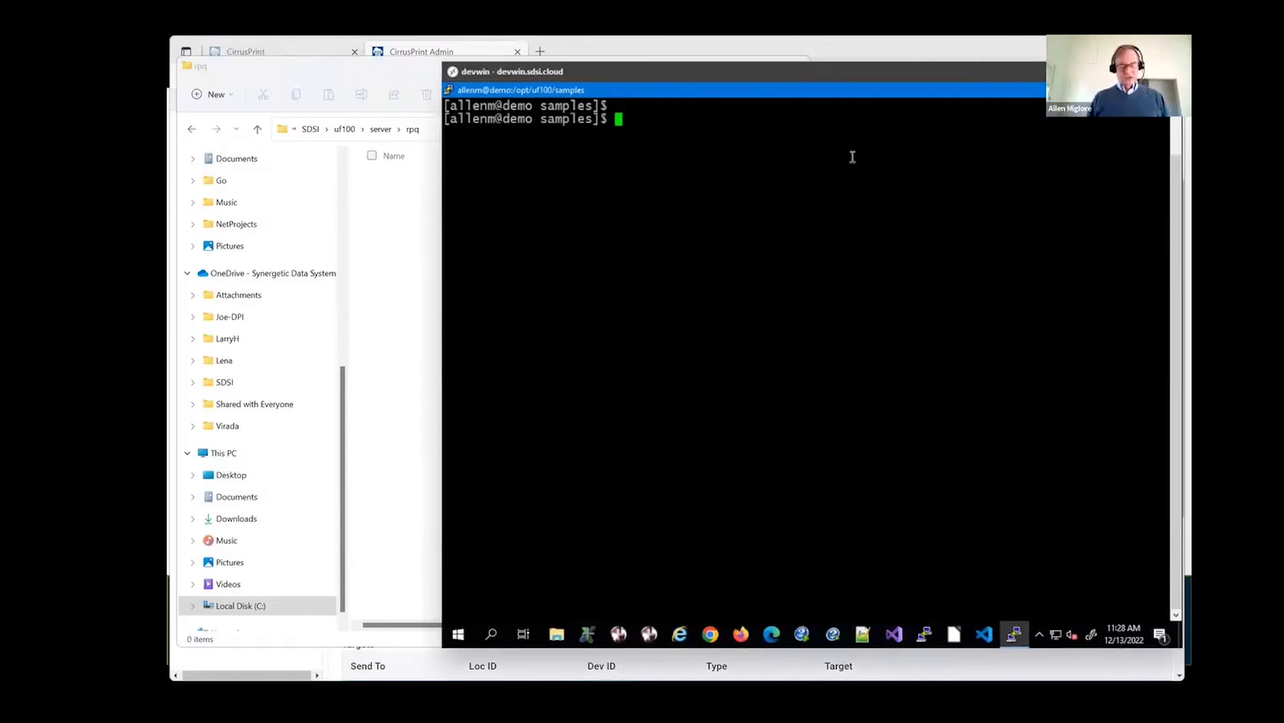
text(host)
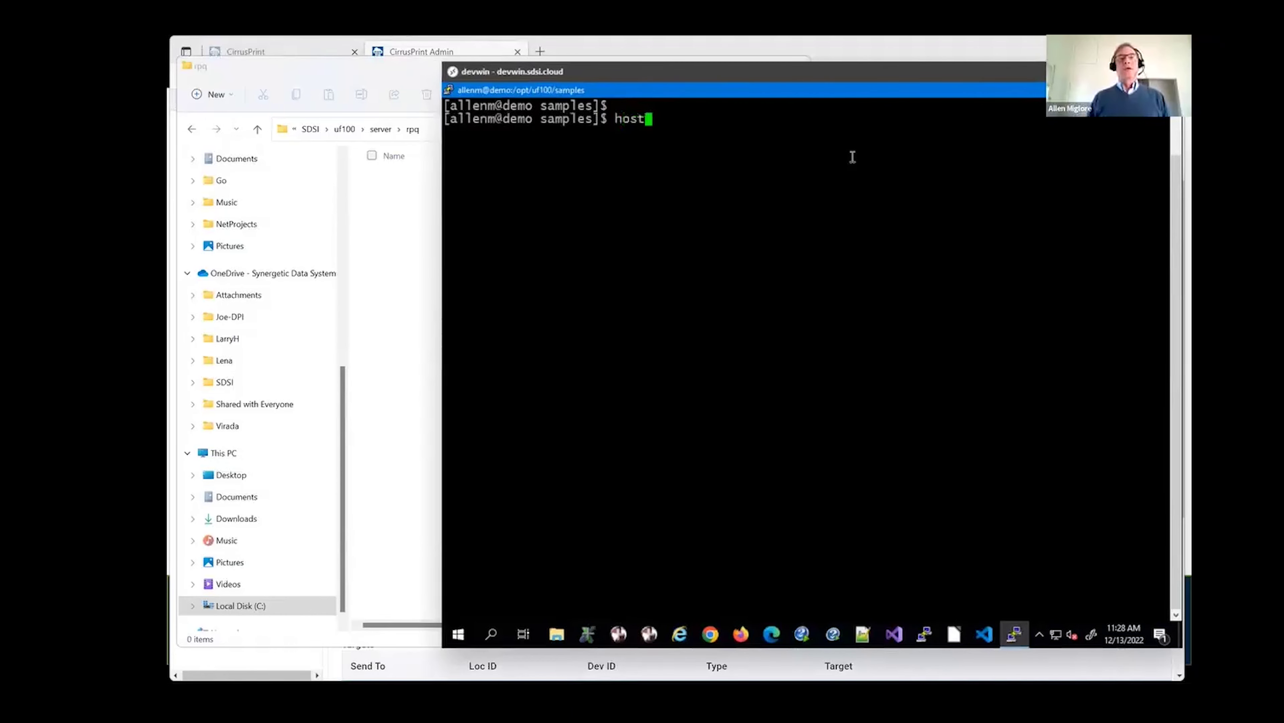
text(name)
key(Return)
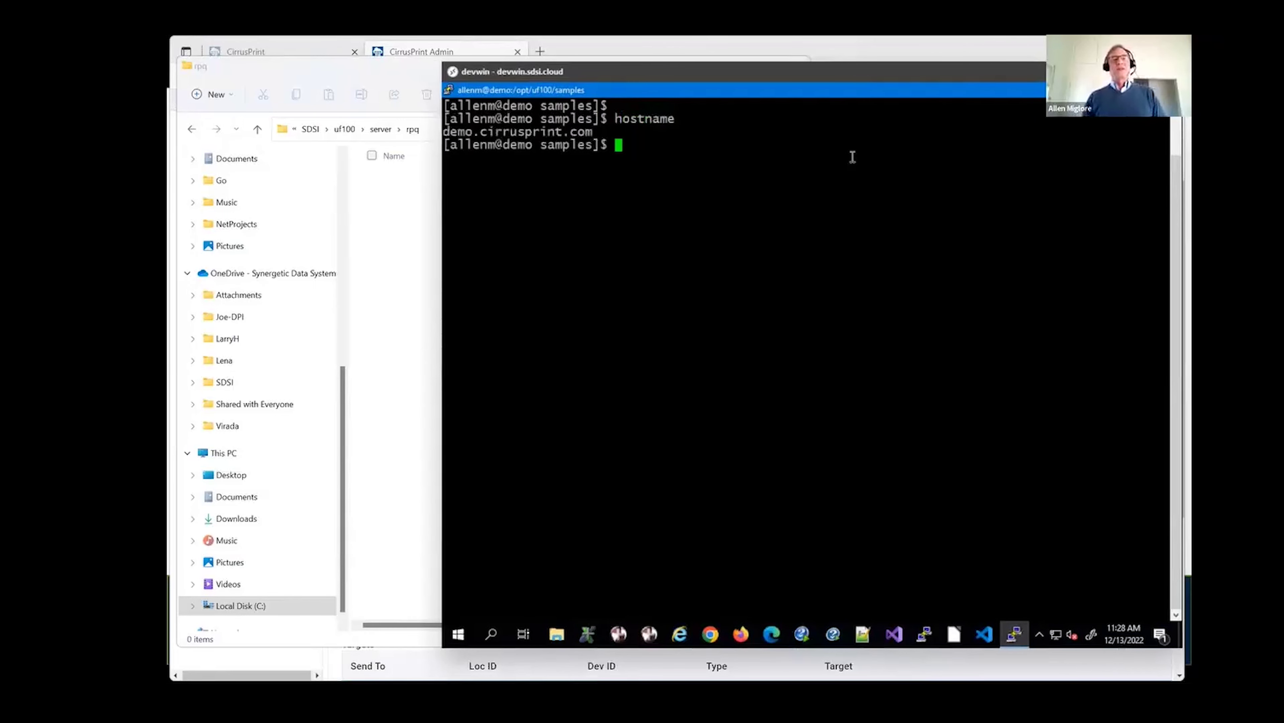
text(pwd)
key(Return)
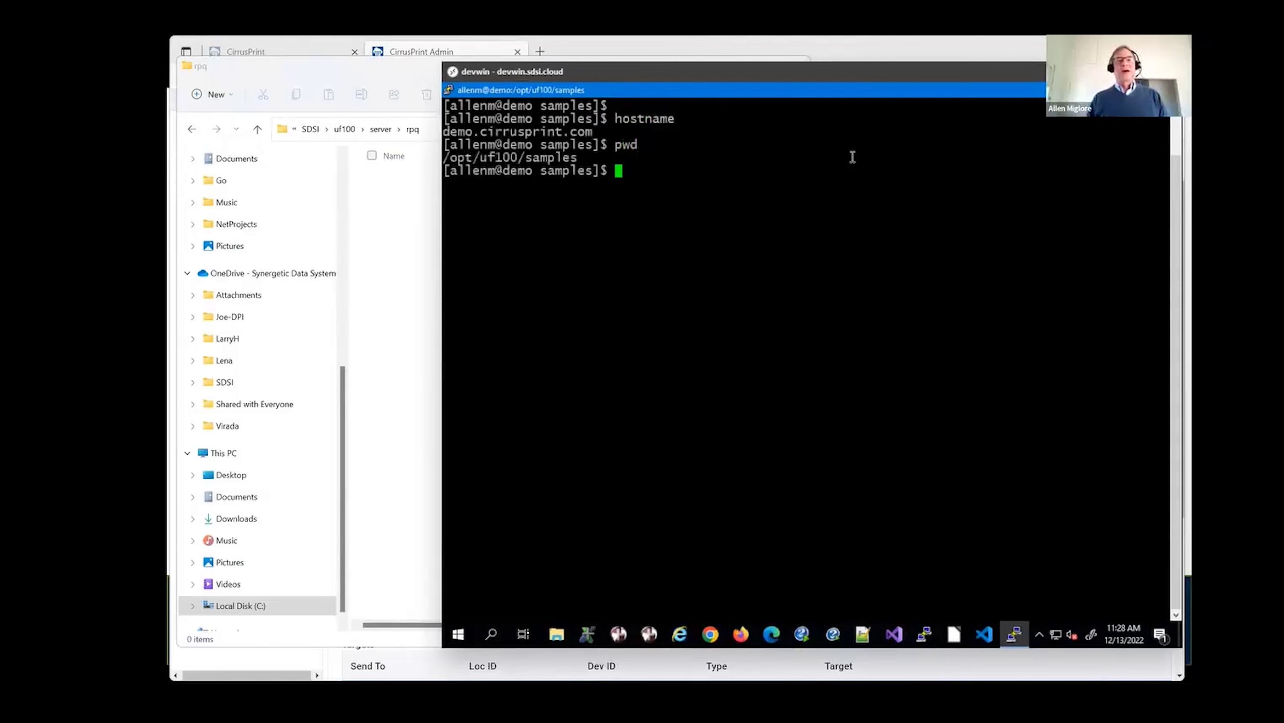
- List the sample files matching smp*.txt in the current directory
text(ls sm)
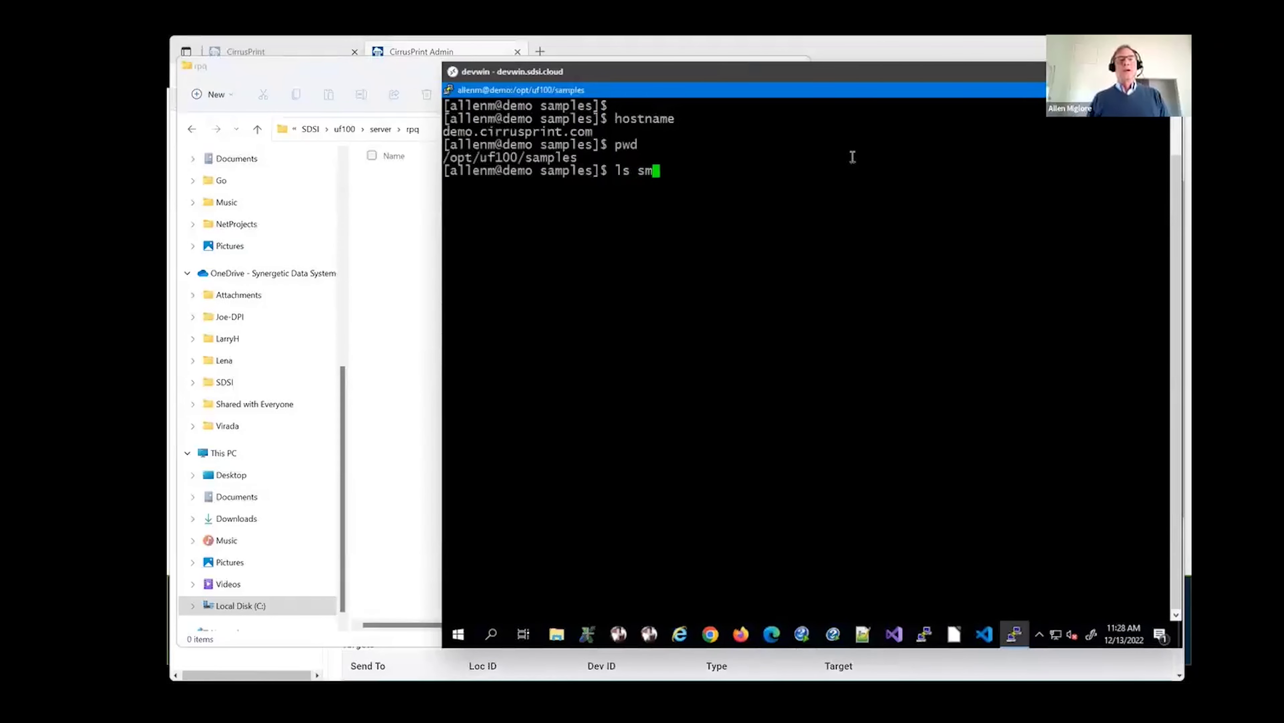
text(p*.txt)
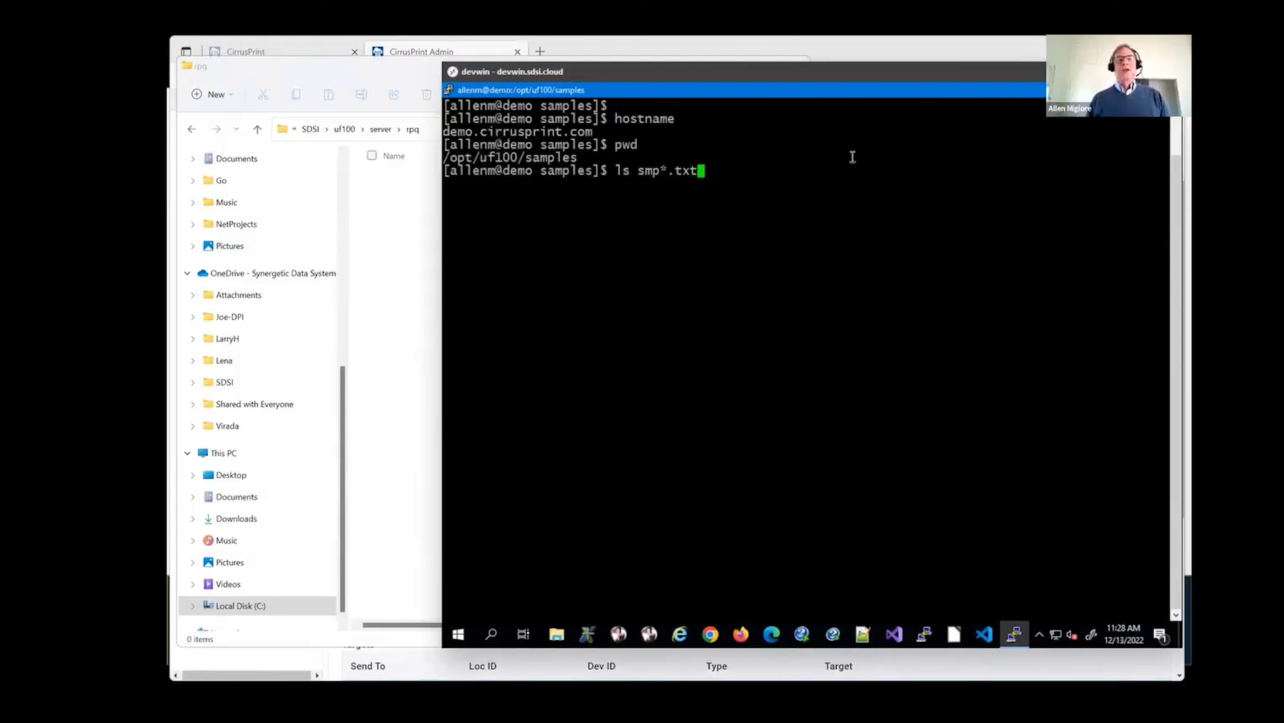
key(Return)
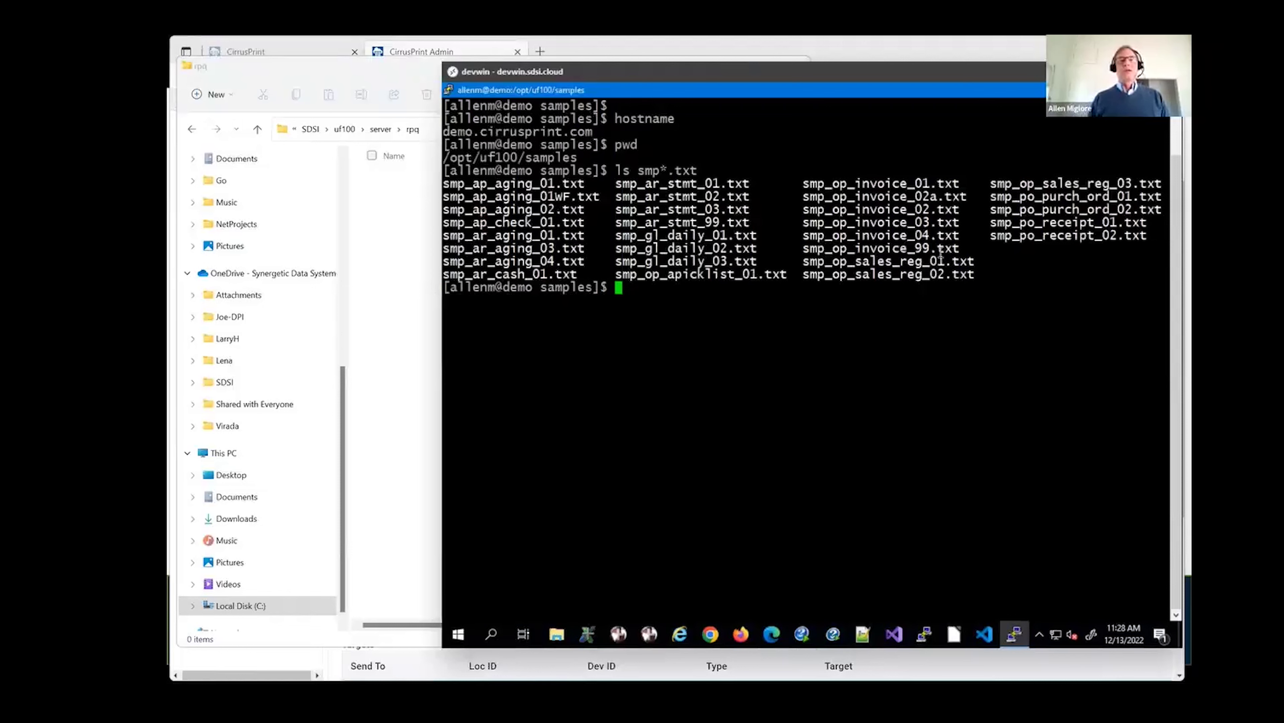
- Copy all smp*.txt sample files to /tmp/uf-allenpc/TestPrinter/, checking the input source's path and the rpq folder before running the command
text(cp smp*.)
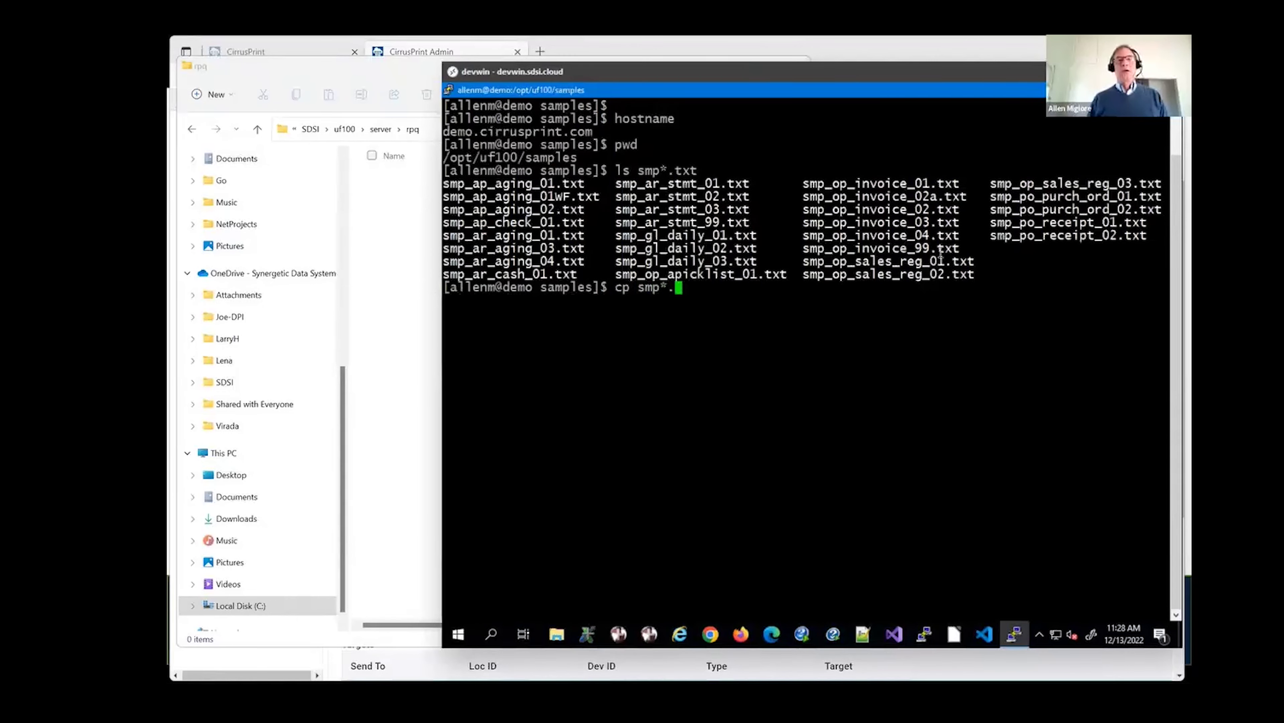
text(txt /tmp/)
key(alt+Tab)
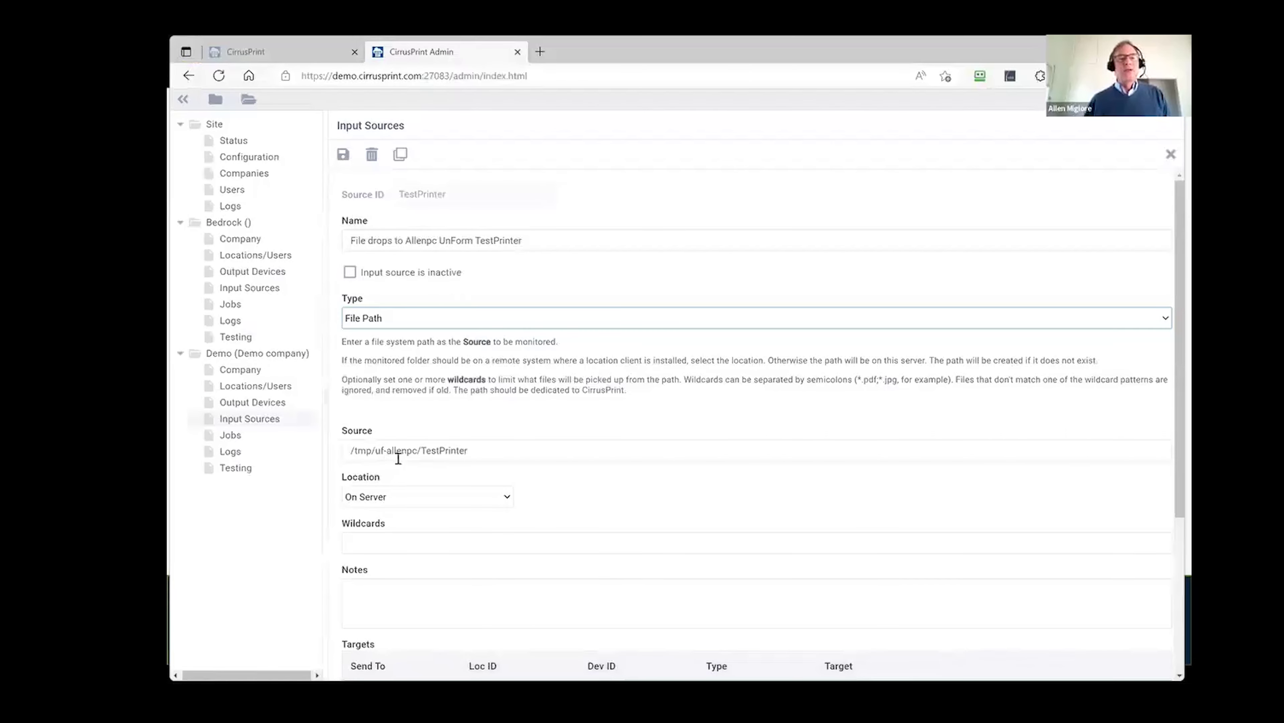
key(alt+Tab)
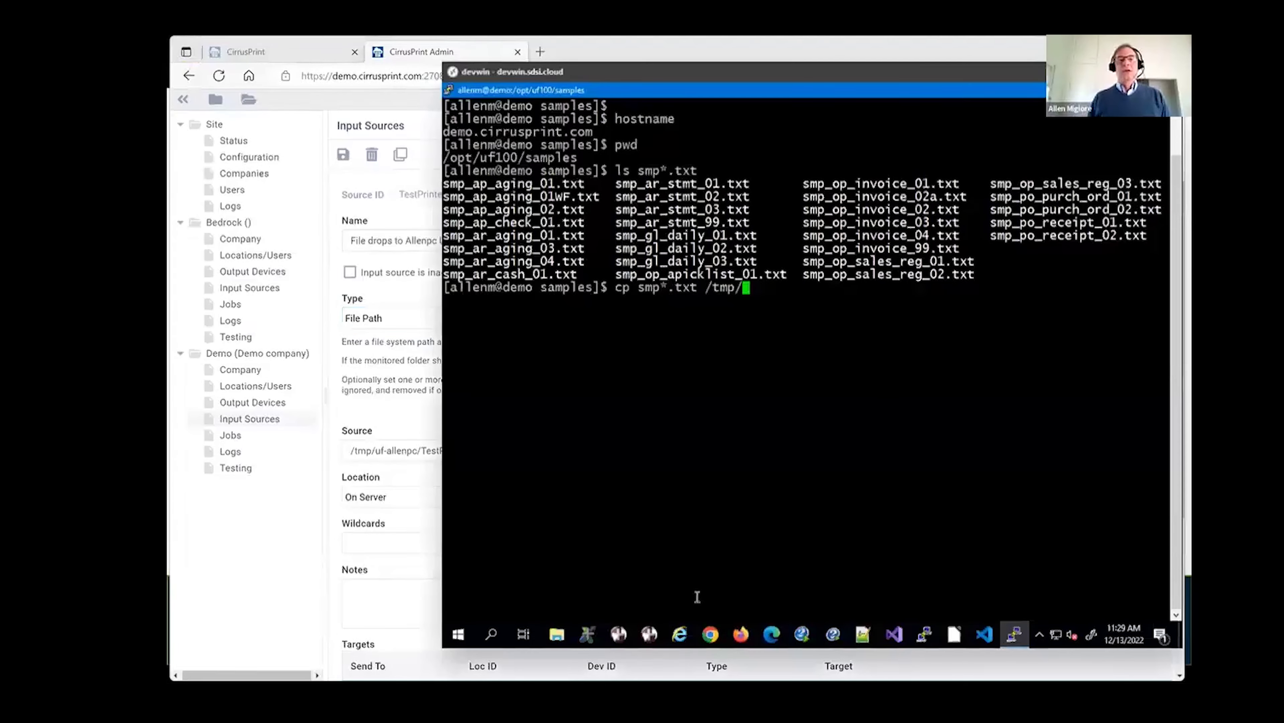
text(uf-allenpc-te)
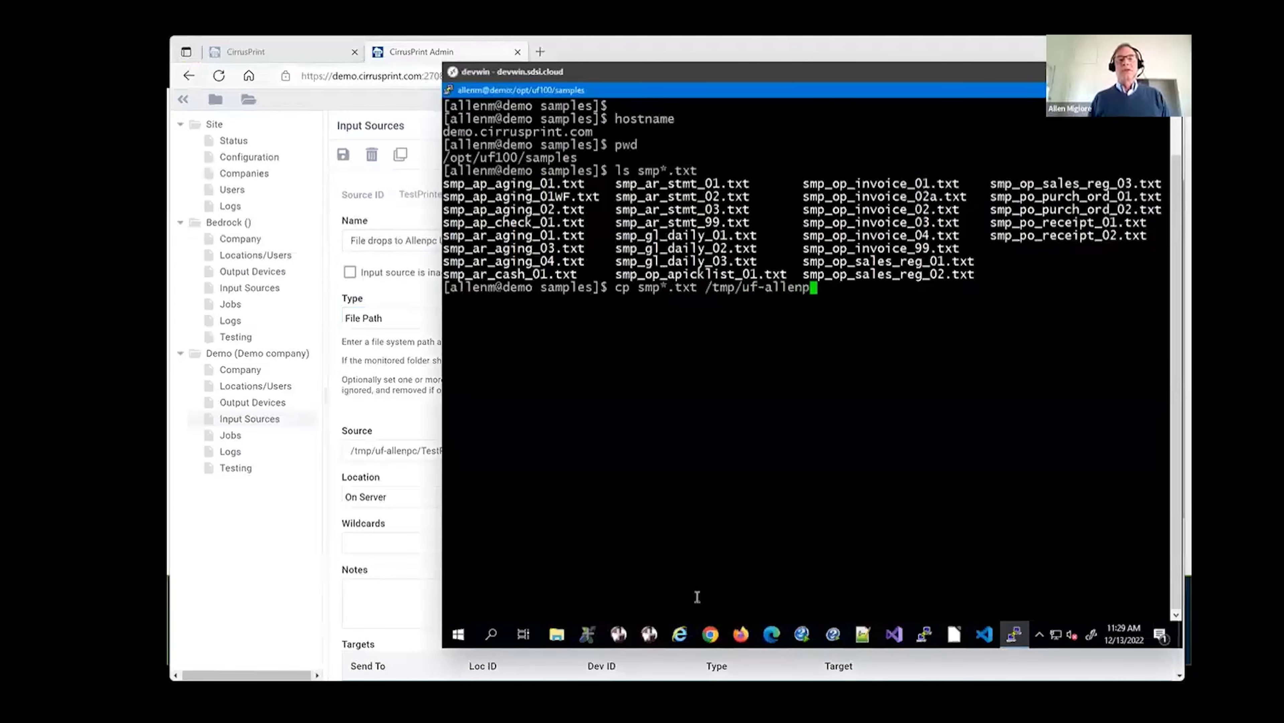
key(BackSpace)
key(BackSpace)
key(BackSpace)
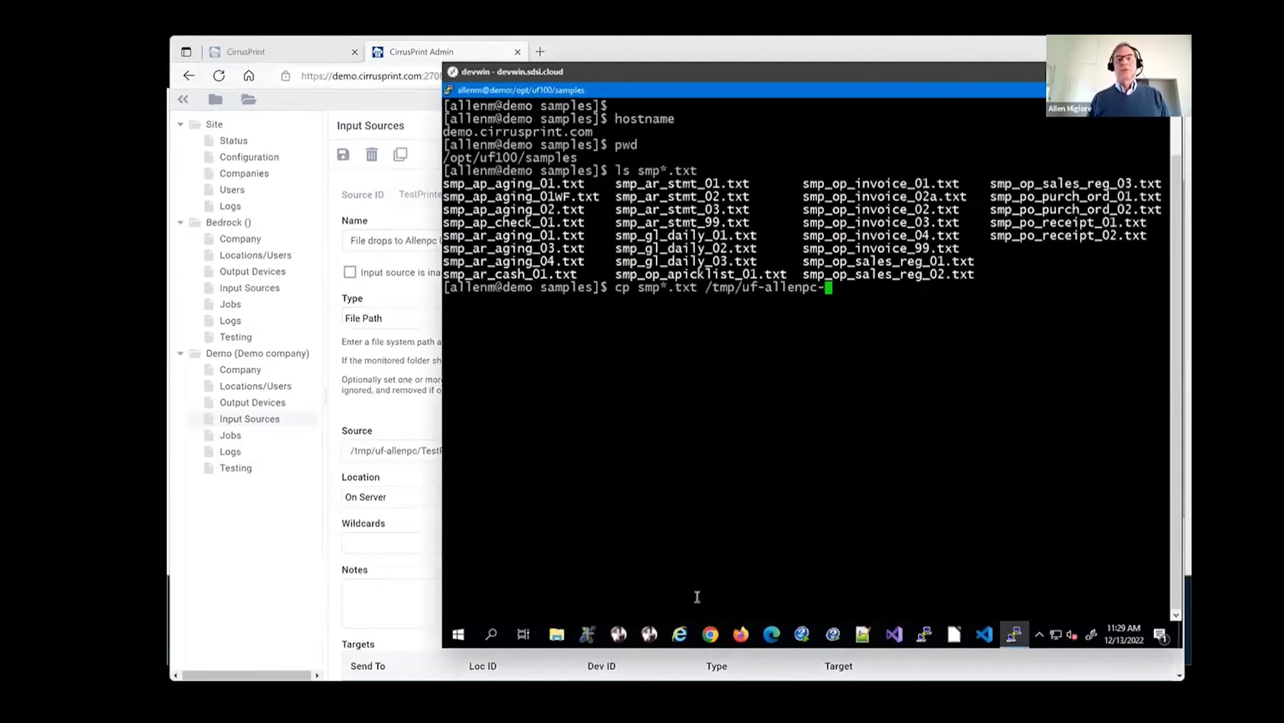
text(/Te)
key(Tab)
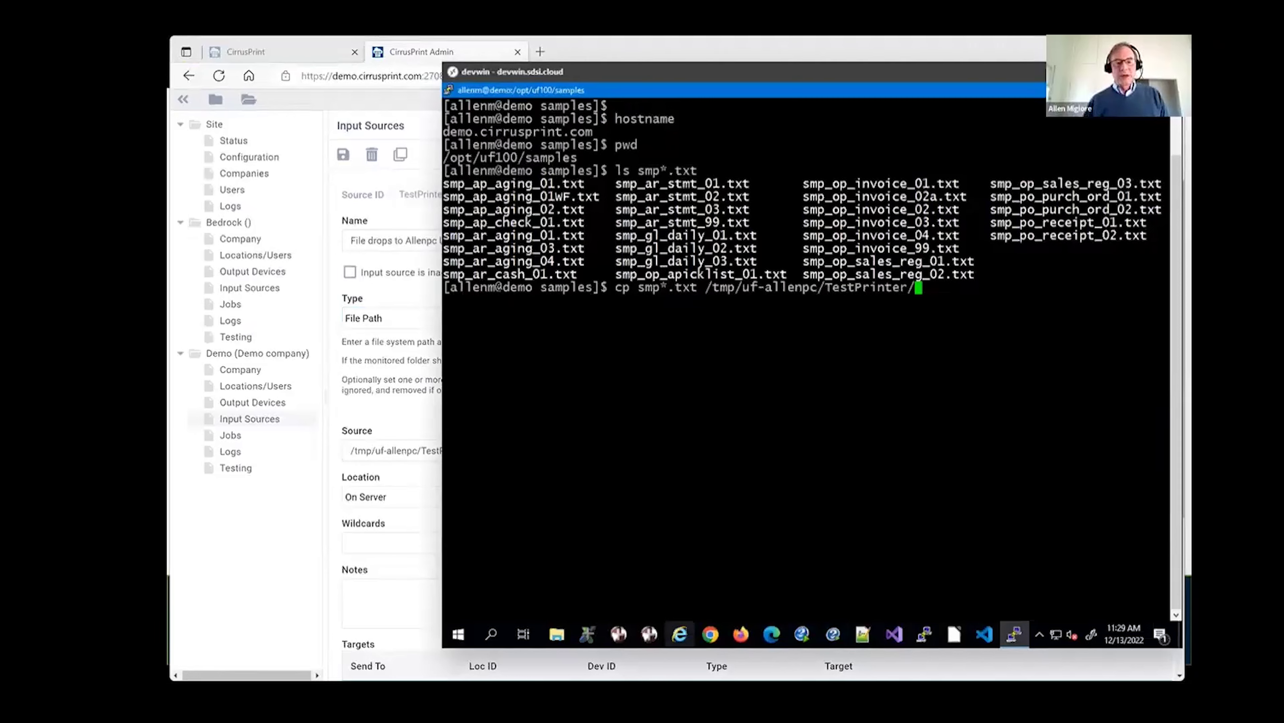
click(608, 584)
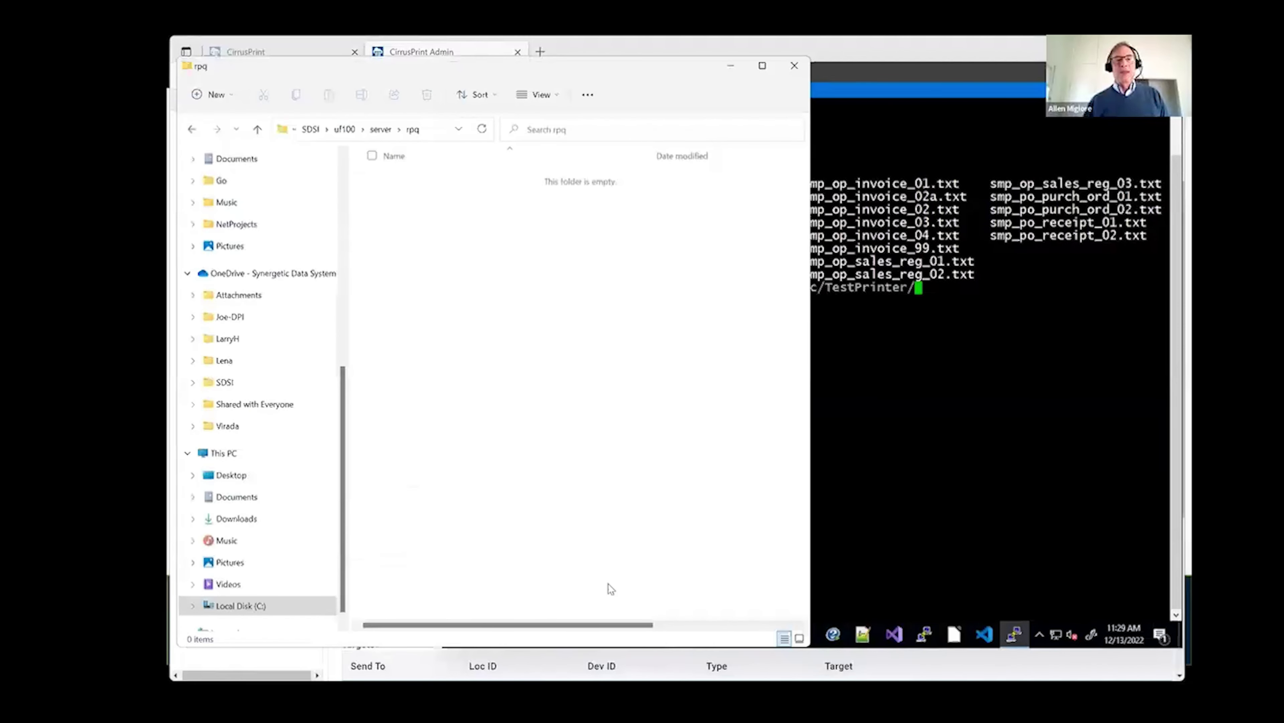
click(907, 478)
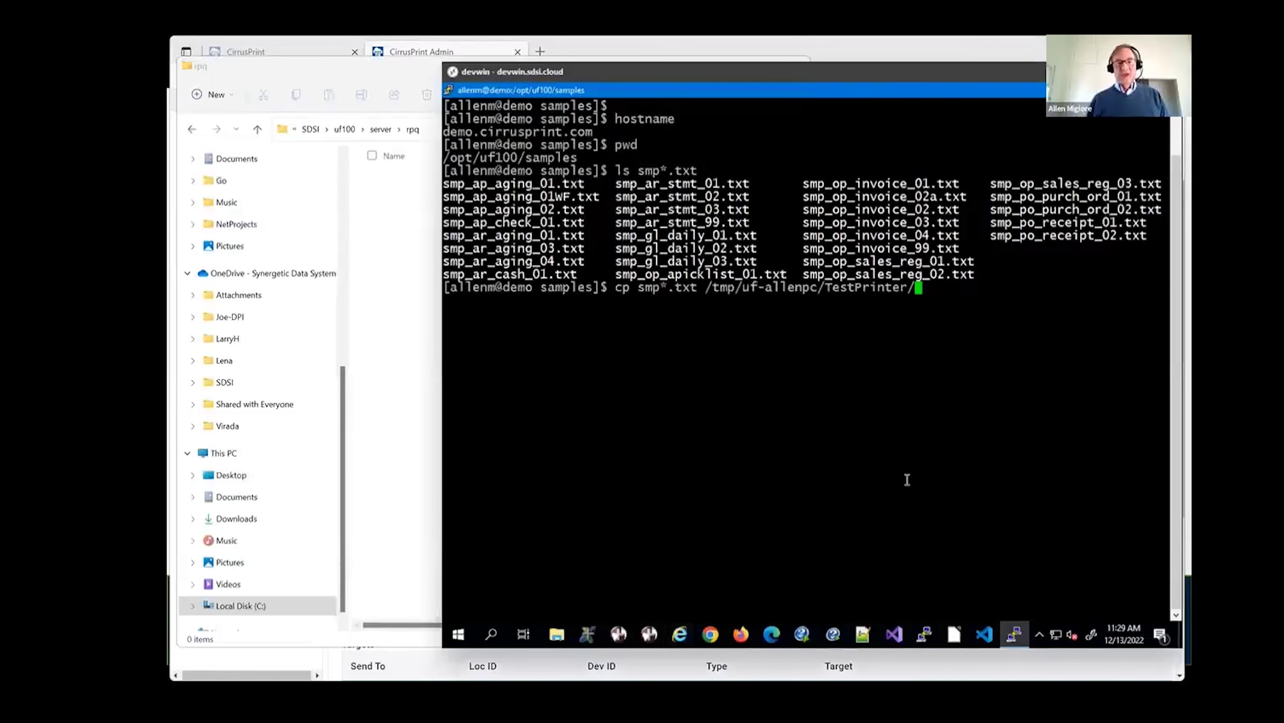
key(Return)
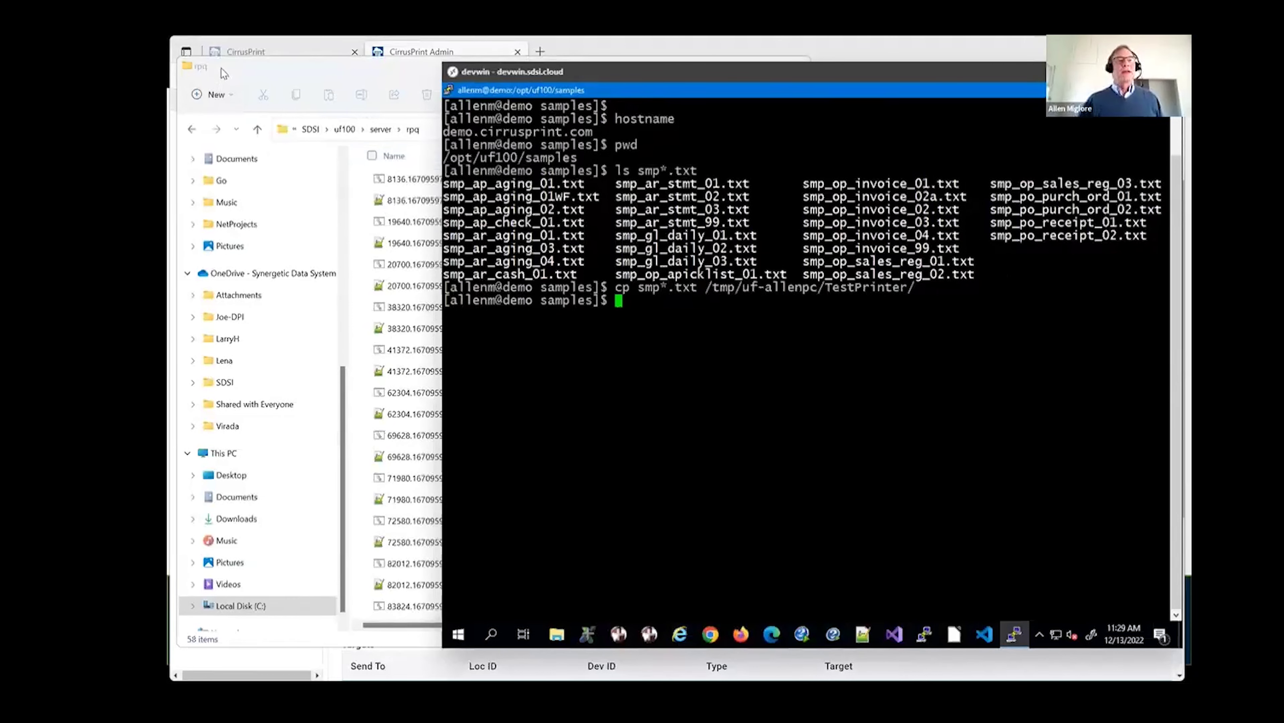
- Examine the files arriving in the rpq folder and the jobs in the paused TestPrinter queue
click(258, 117)
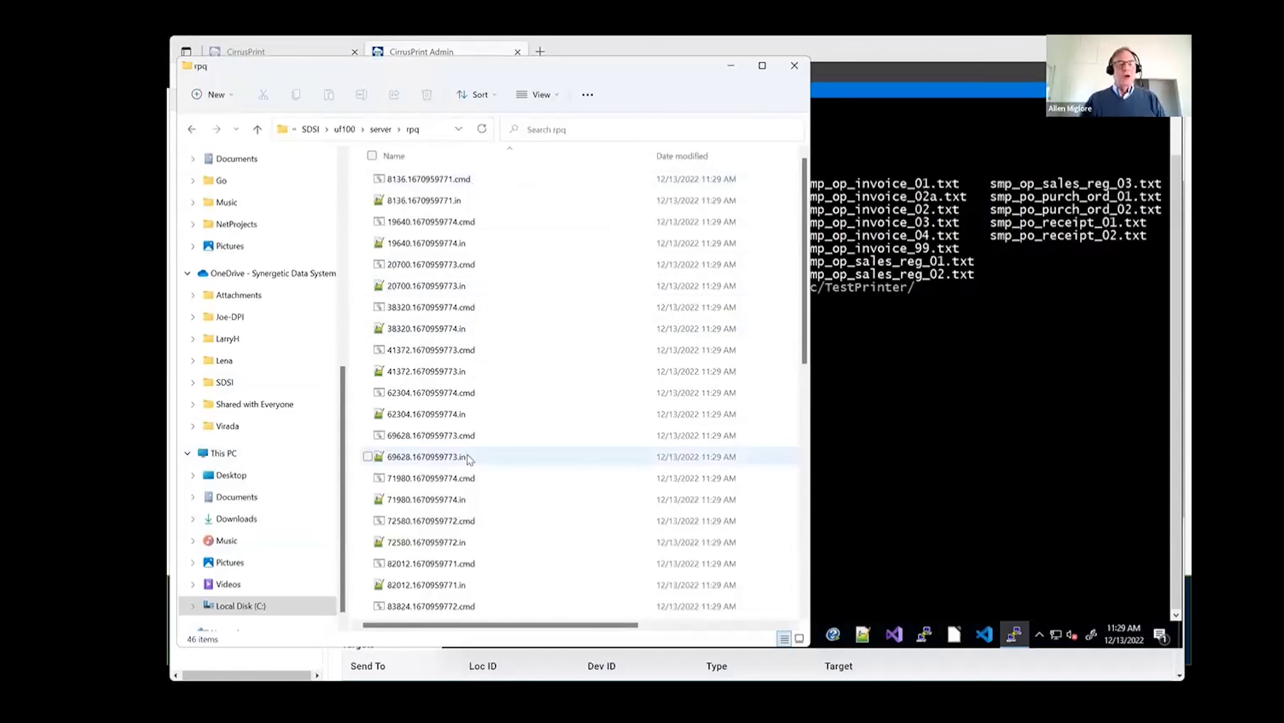
click(938, 341)
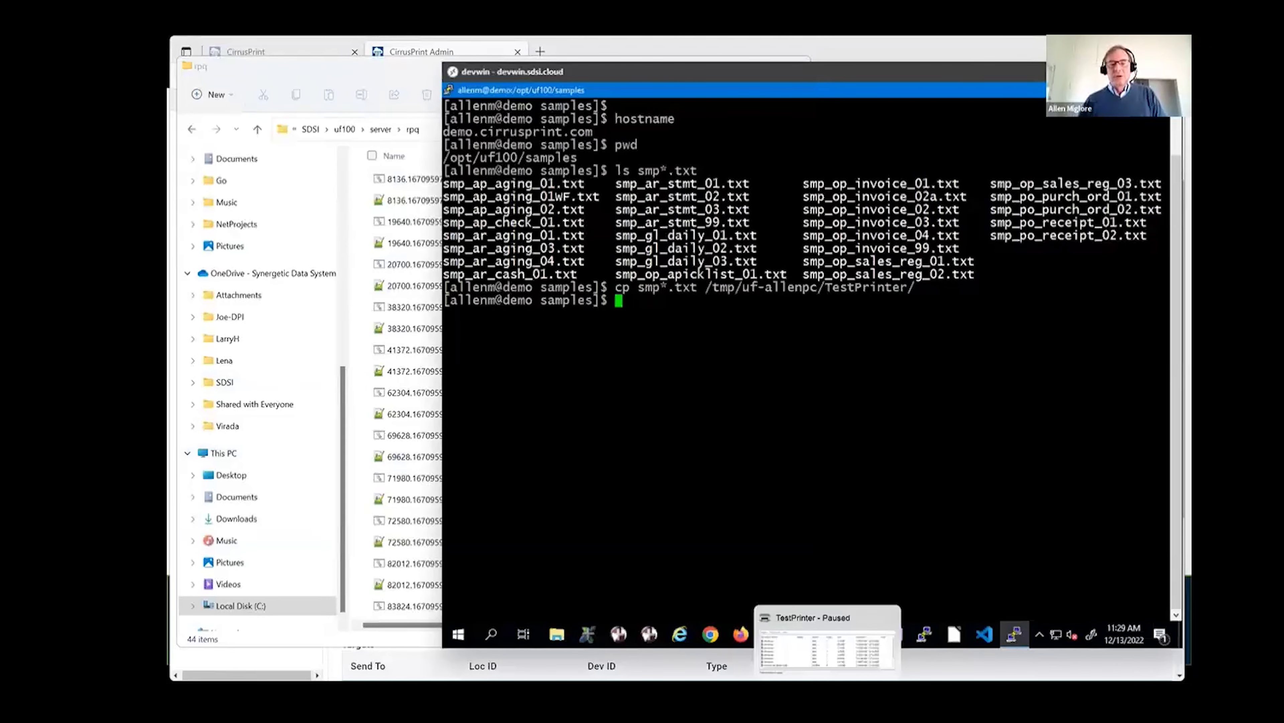
click(862, 634)
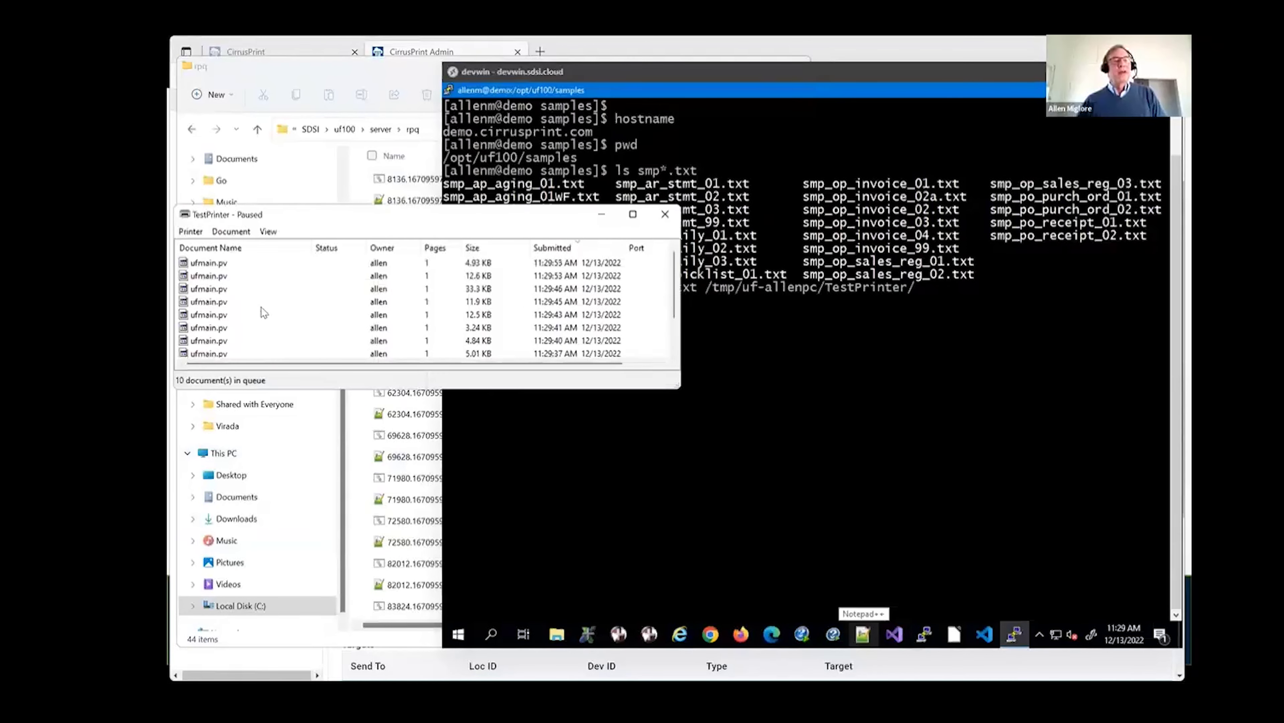
- Display the contents of blast.sh in the terminal and highlight the $i-$f part of its mv command
click(810, 343)
text(ca)
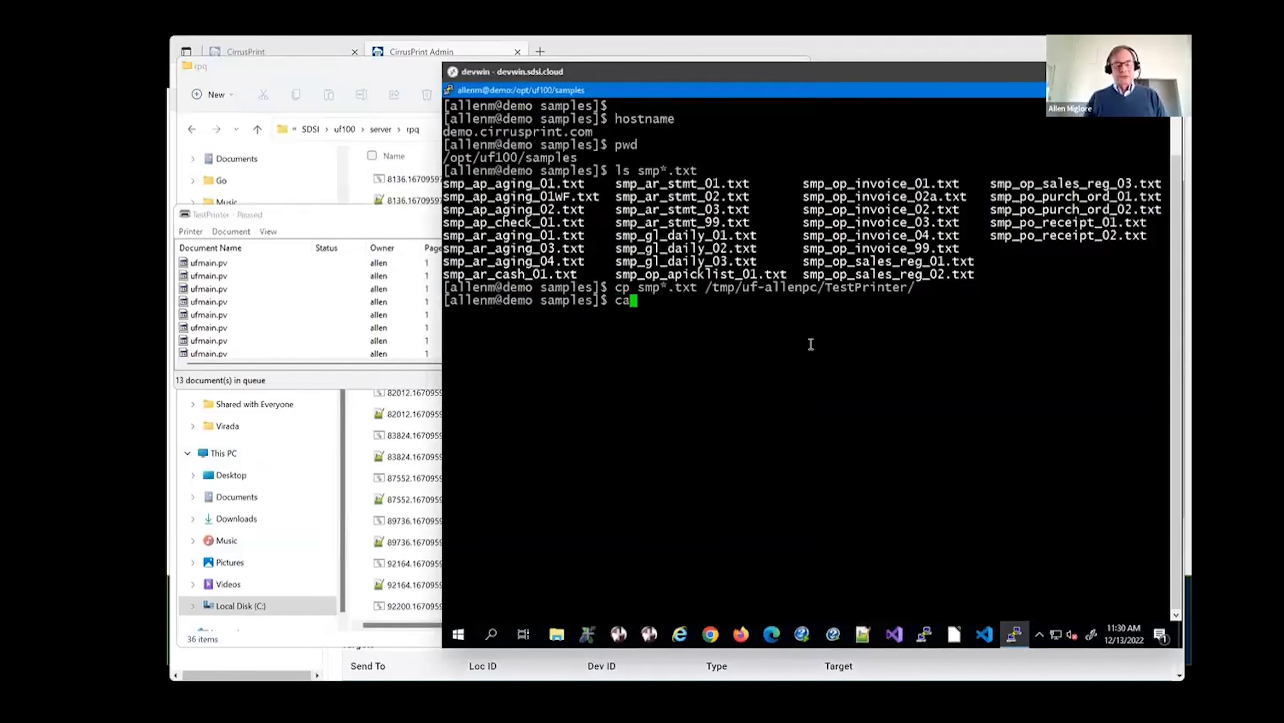
text(t blast.sh)
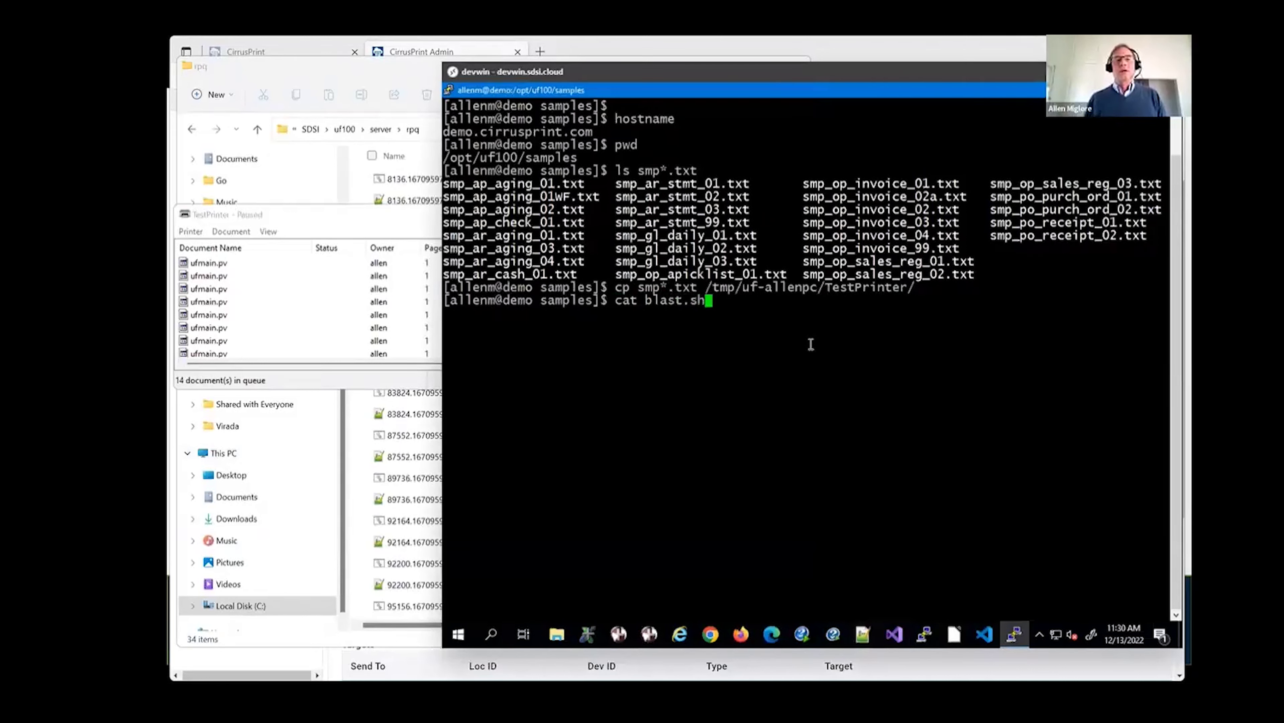
key(Return)
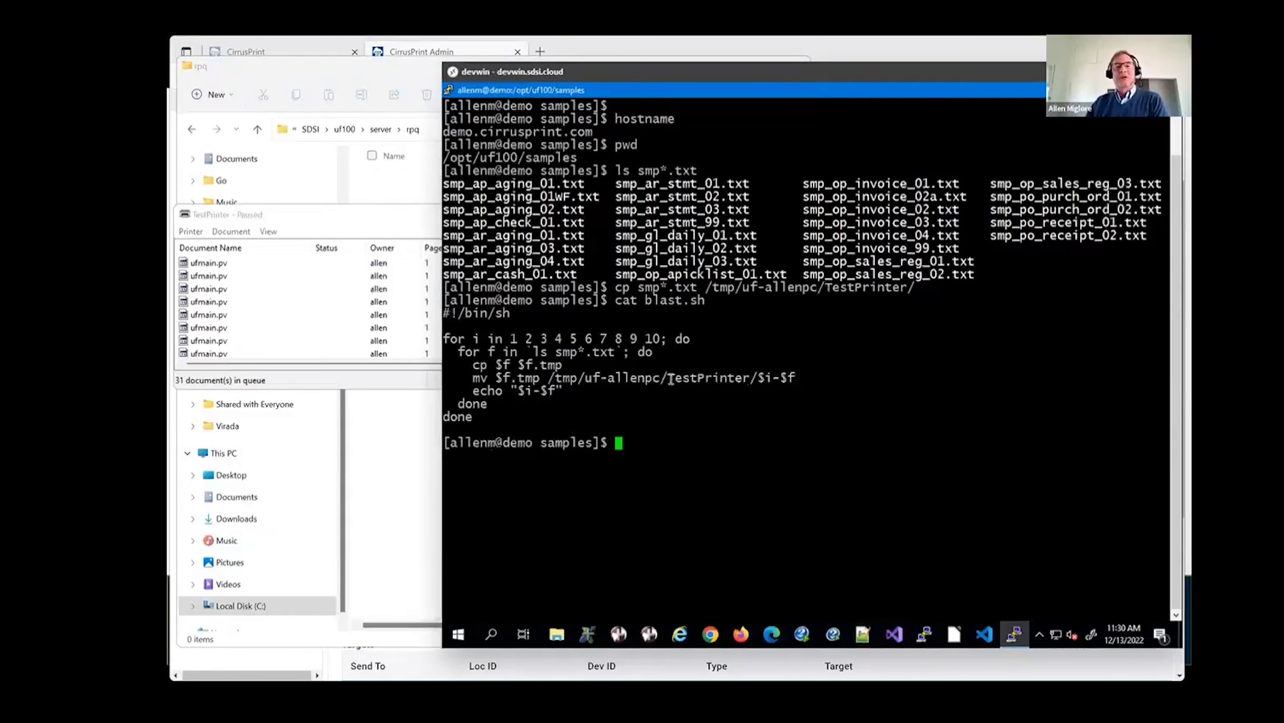
drag(759, 380, 790, 381)
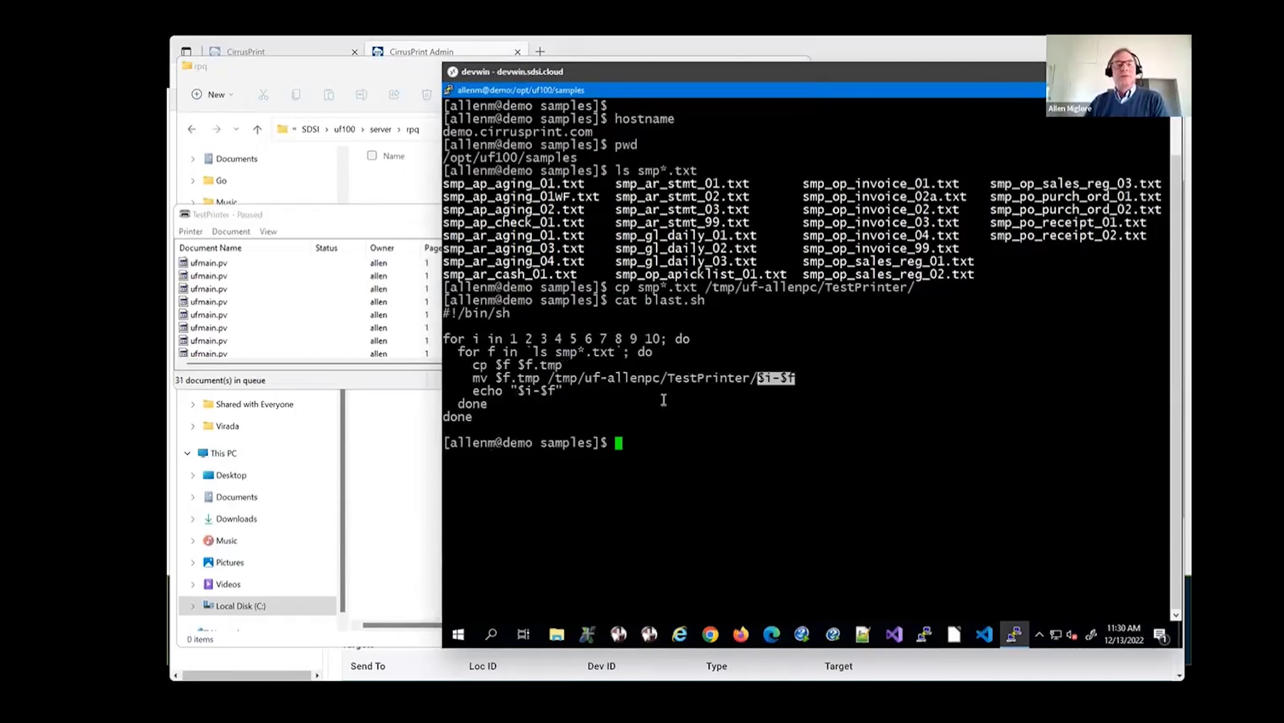
- Check the server's operating system with uname and its file creation mask with umask
text(uname)
key(Return)
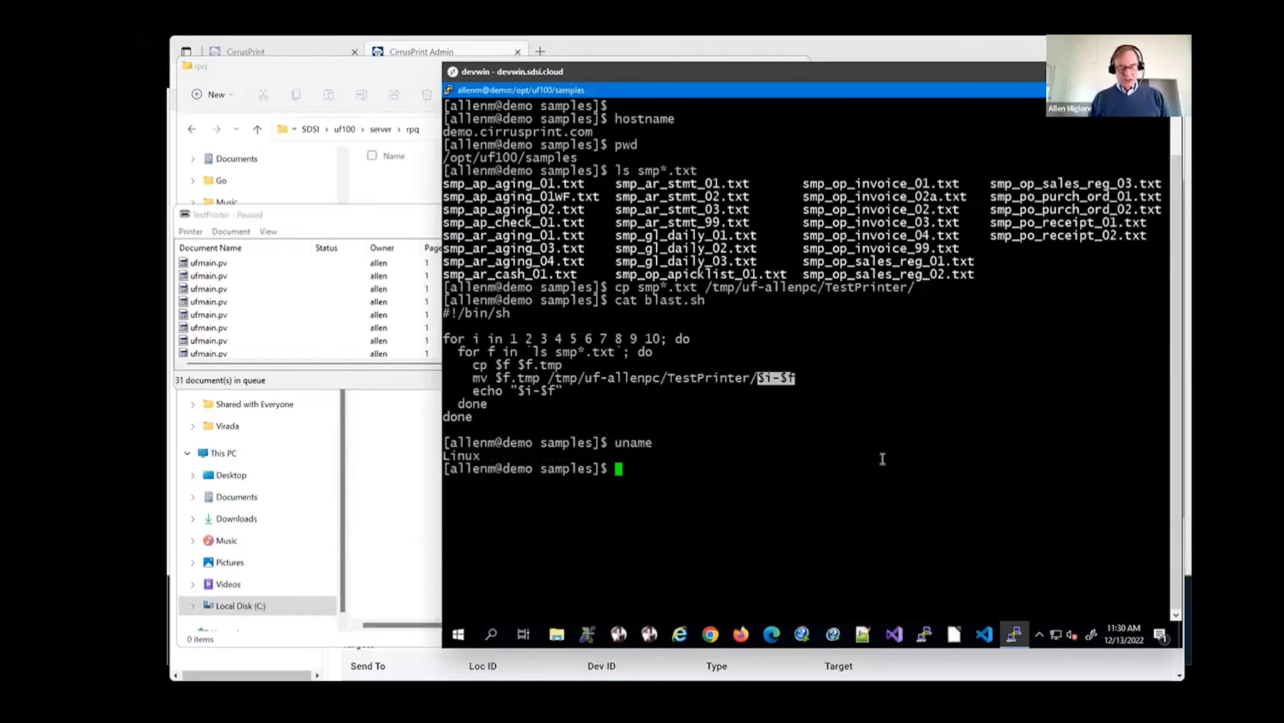
text(umask)
key(Return)
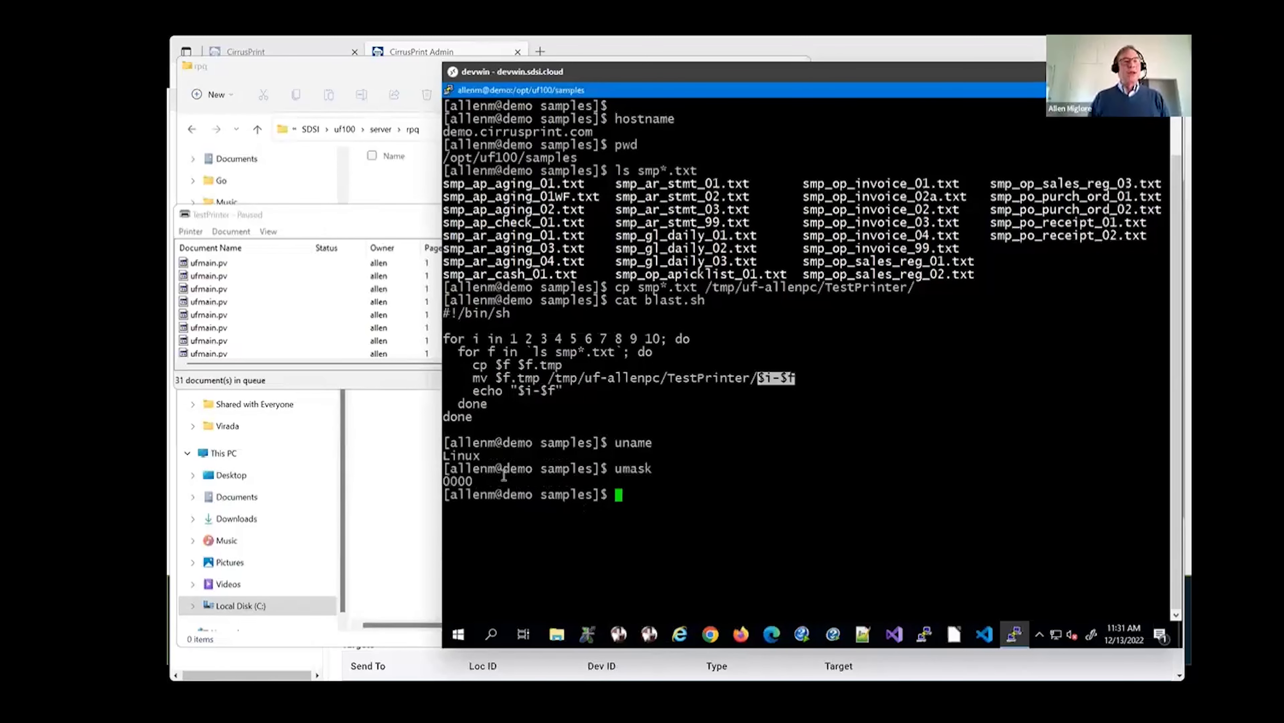
- Cancel all documents in the TestPrinter print queue and return to the terminal session
click(409, 470)
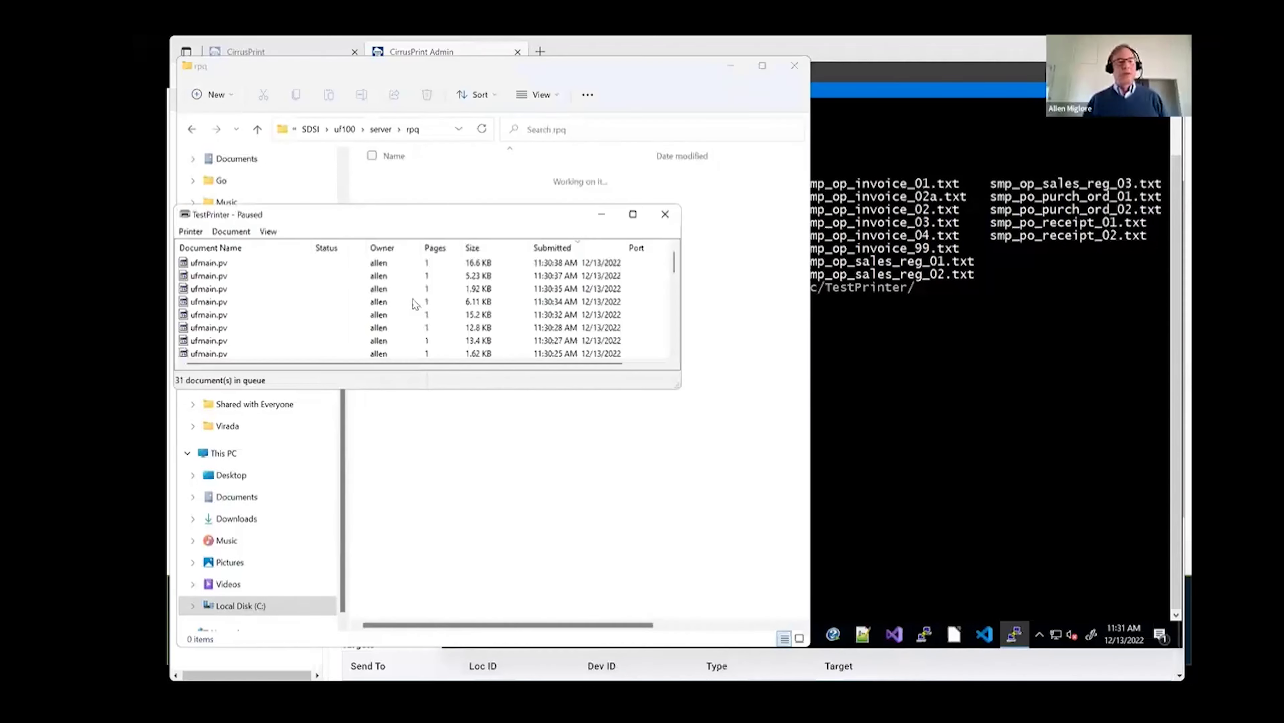
key(ctrl+a)
key(Delete)
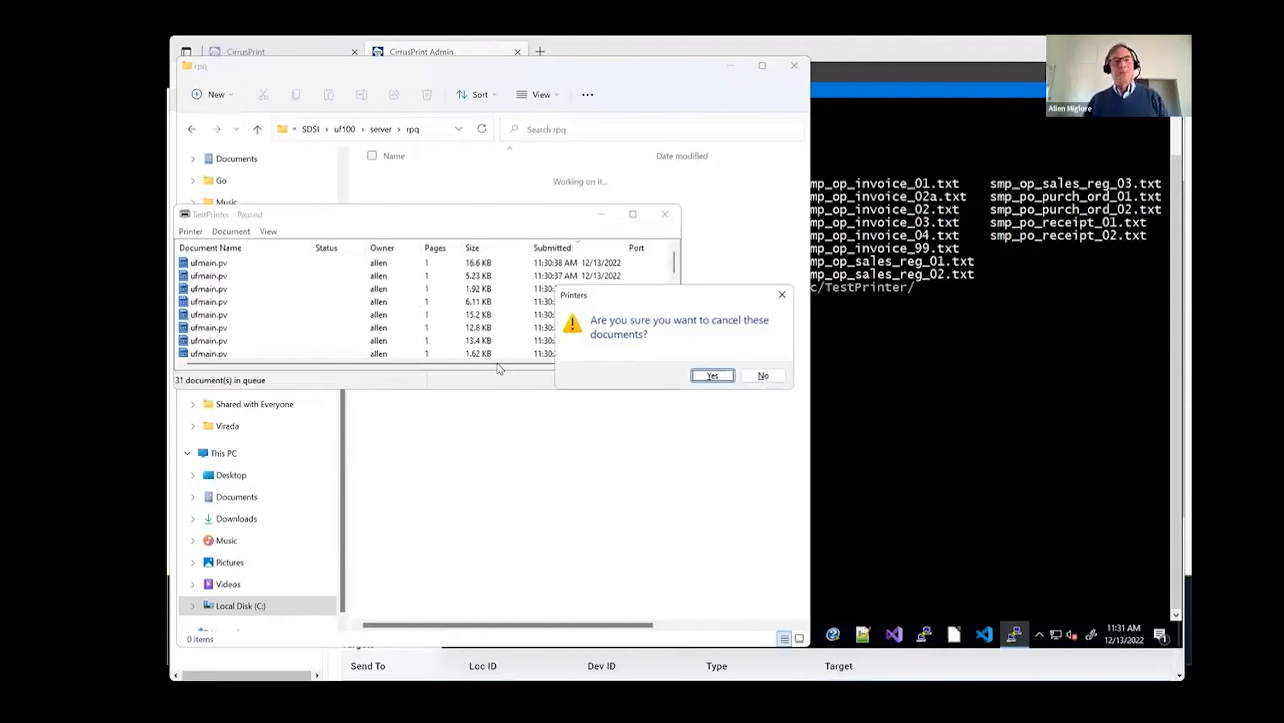
click(713, 375)
click(961, 386)
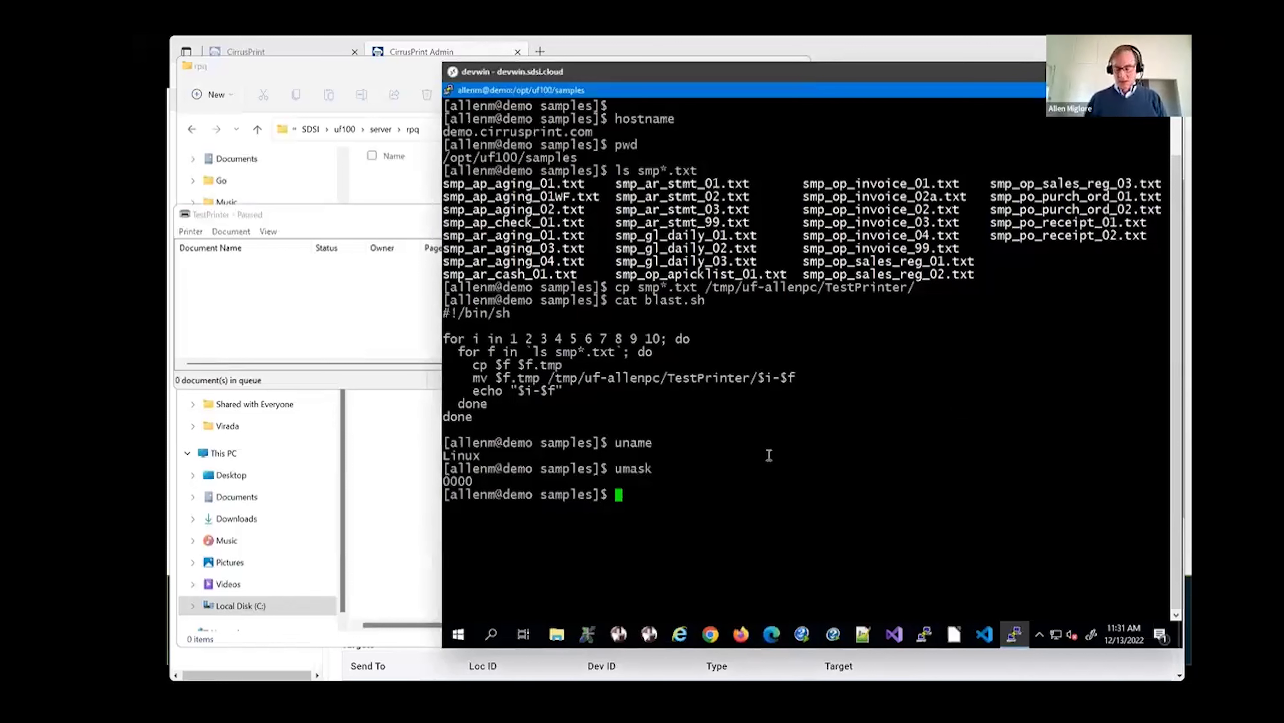
- Run the blast.sh script in the samples directory to send ten rounds of the sample text files to the TestPrinter folder
text(./b)
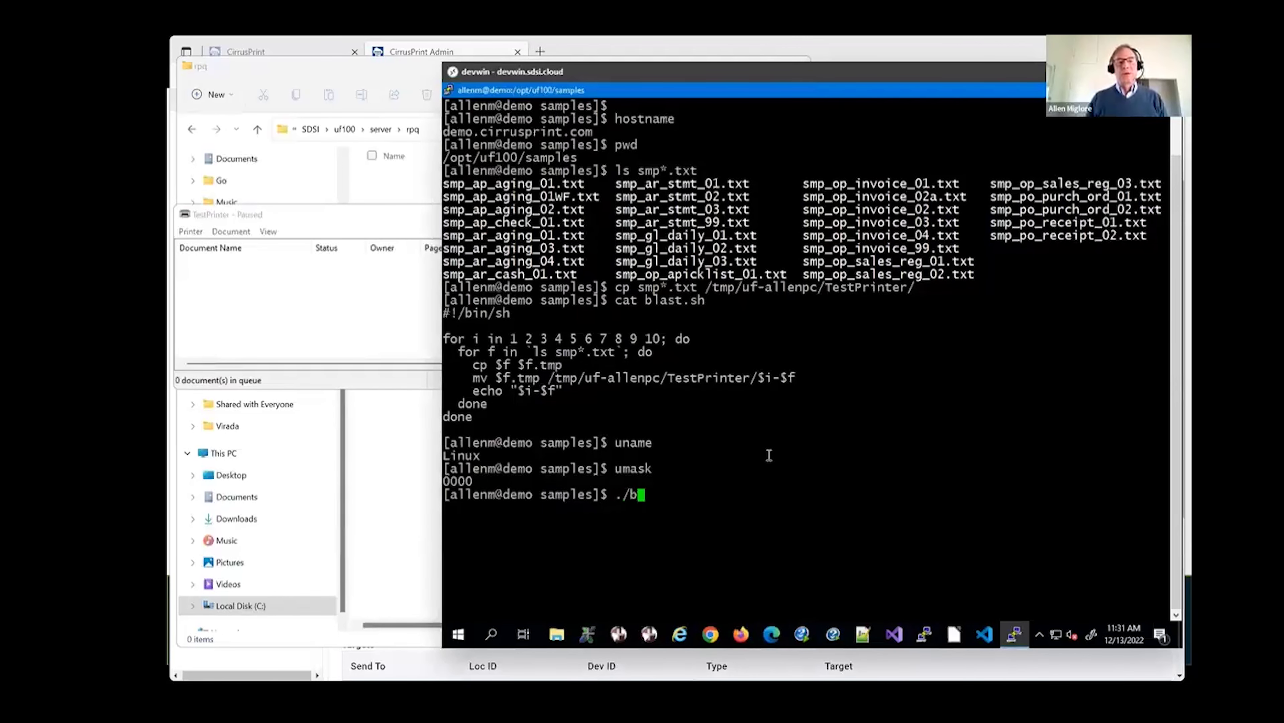
text(last.sh)
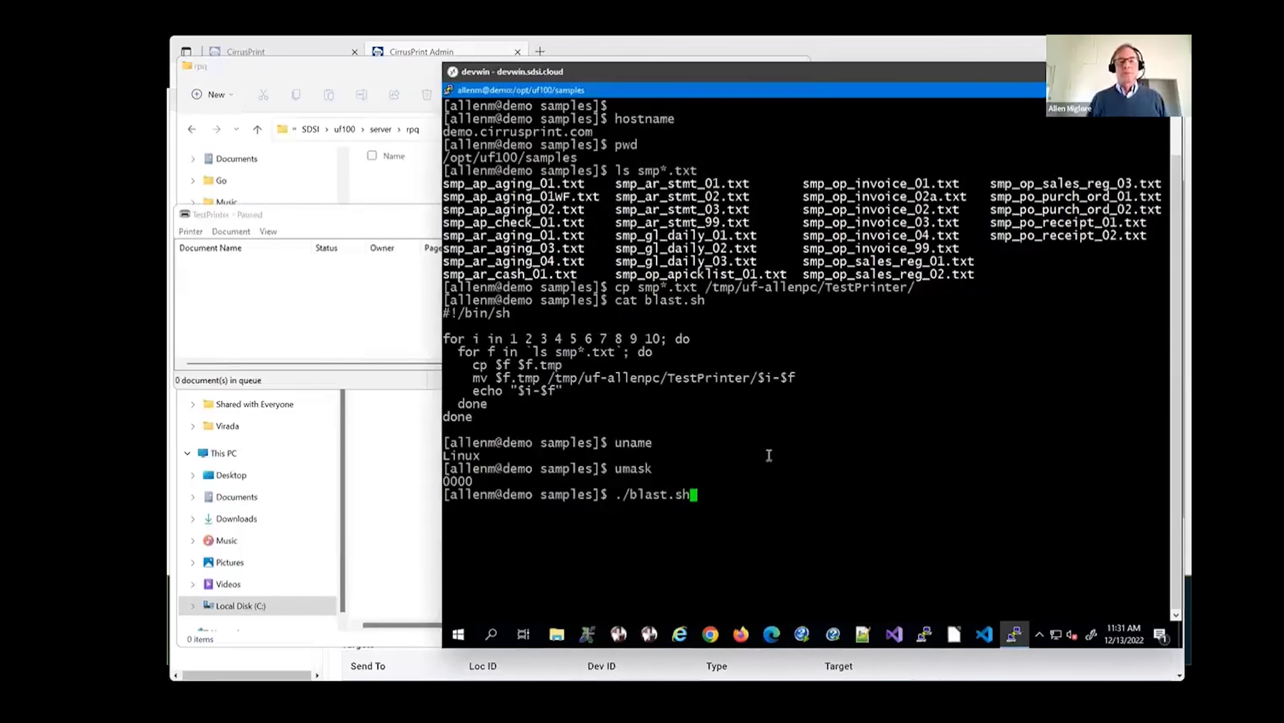
key(Return)
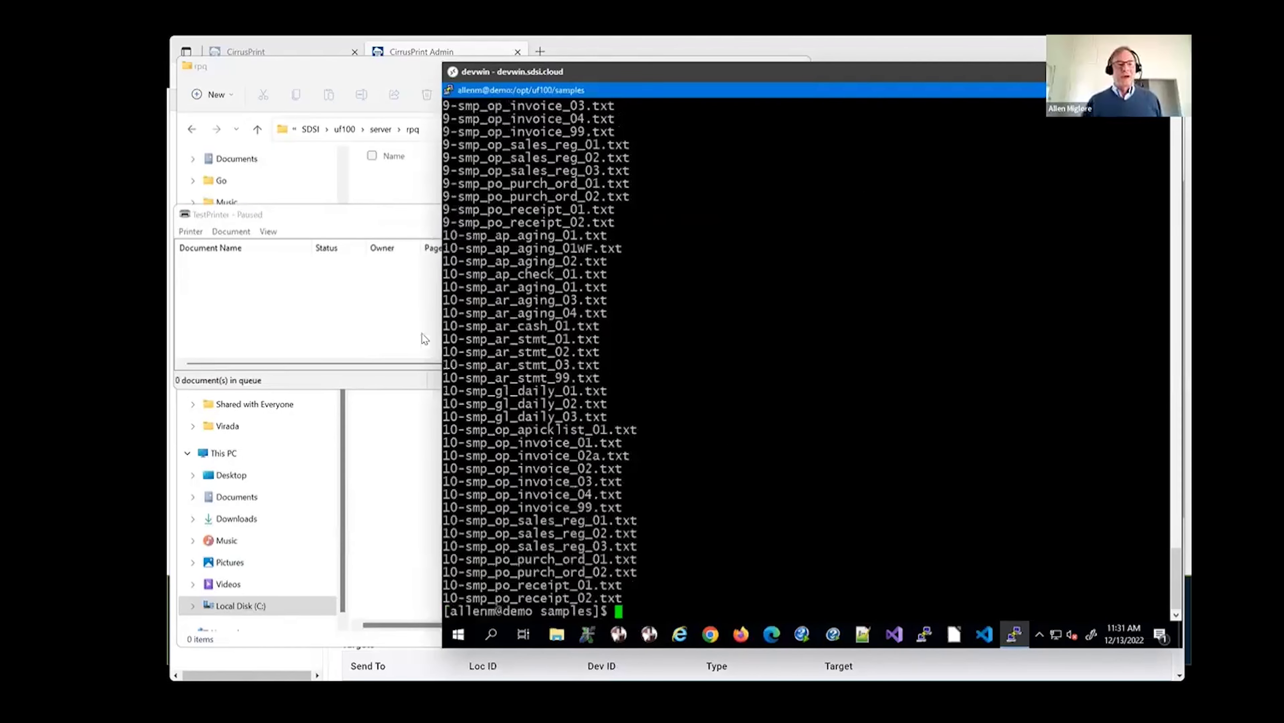
- Bring up the rpq folder and the TestPrinter print queue to check the incoming files and jobs
click(391, 182)
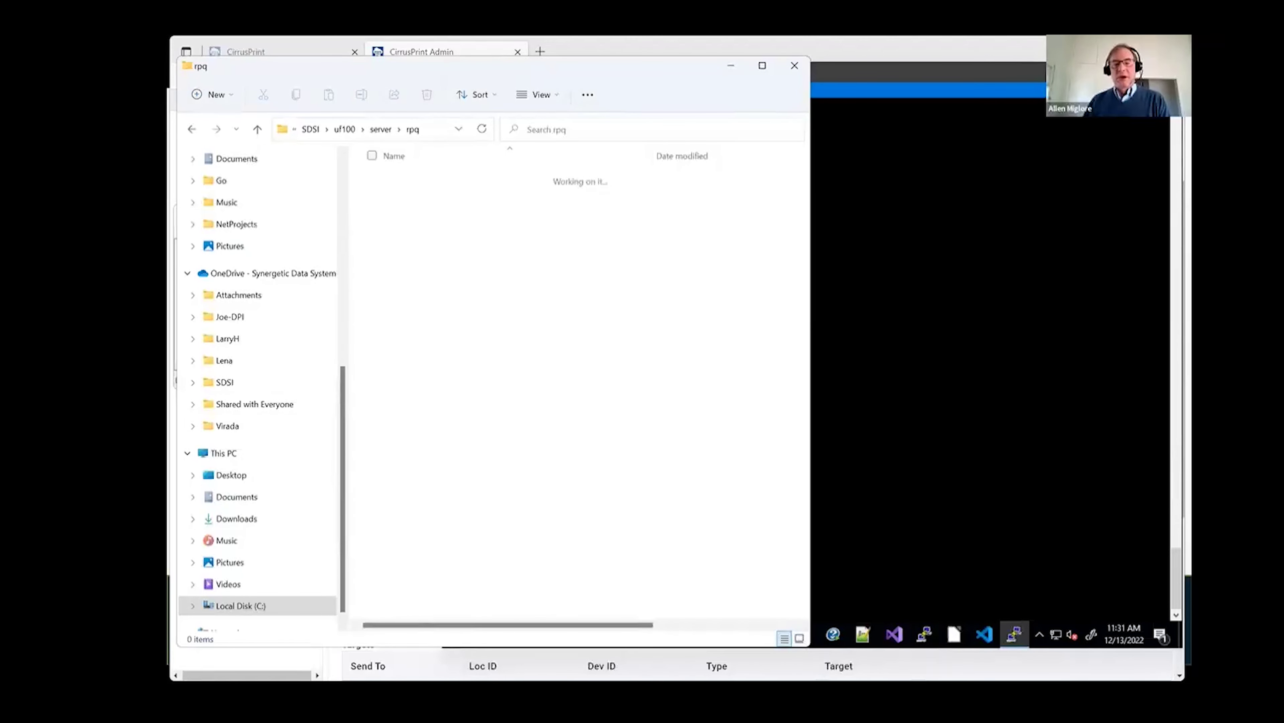
click(829, 643)
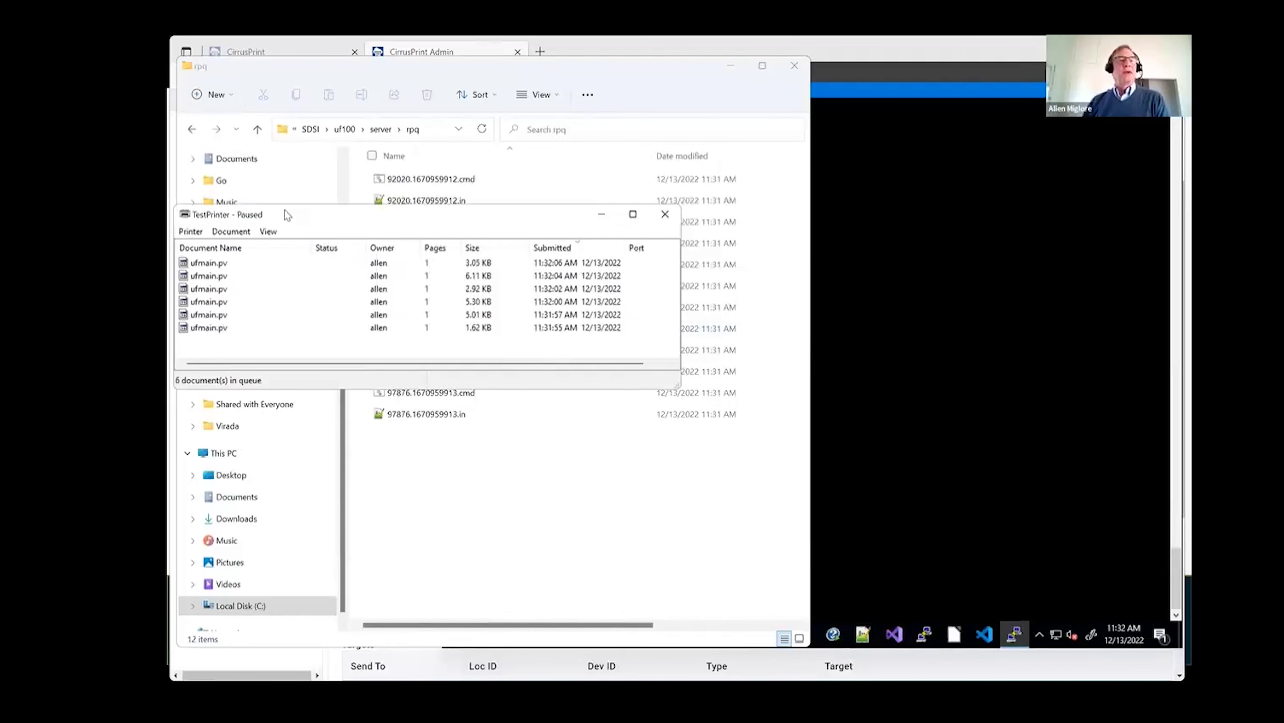
drag(284, 210, 287, 206)
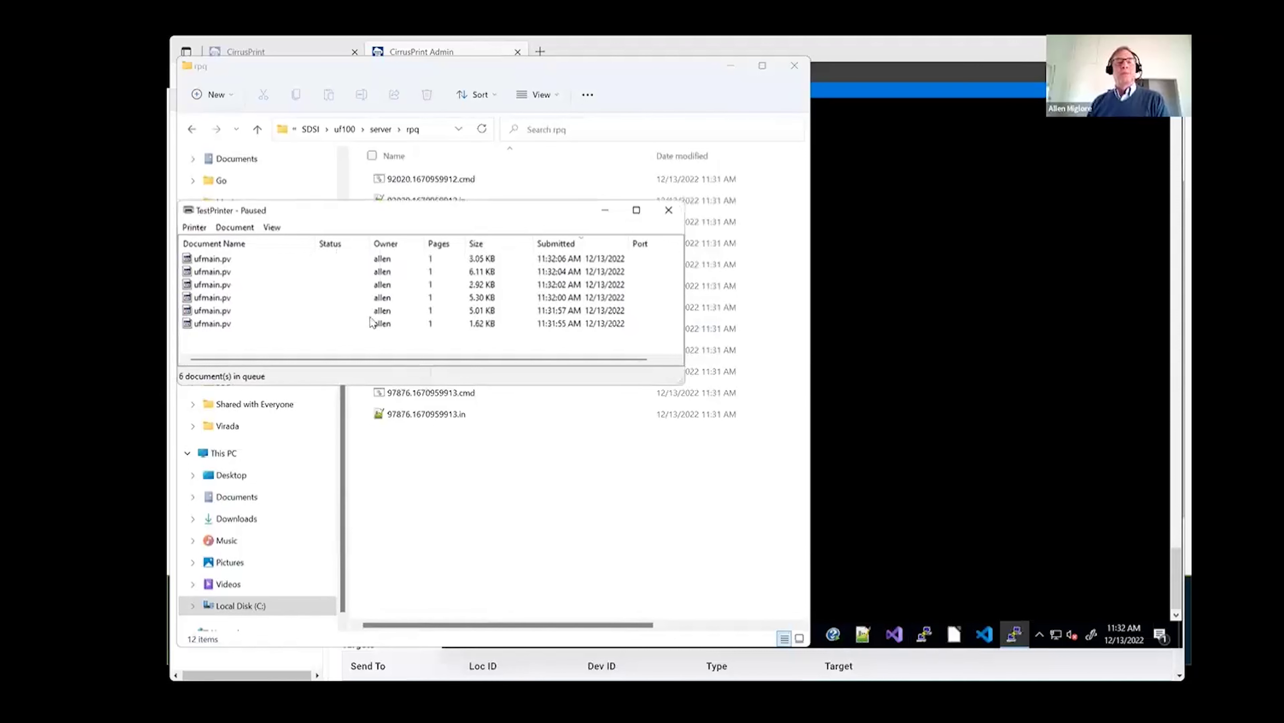